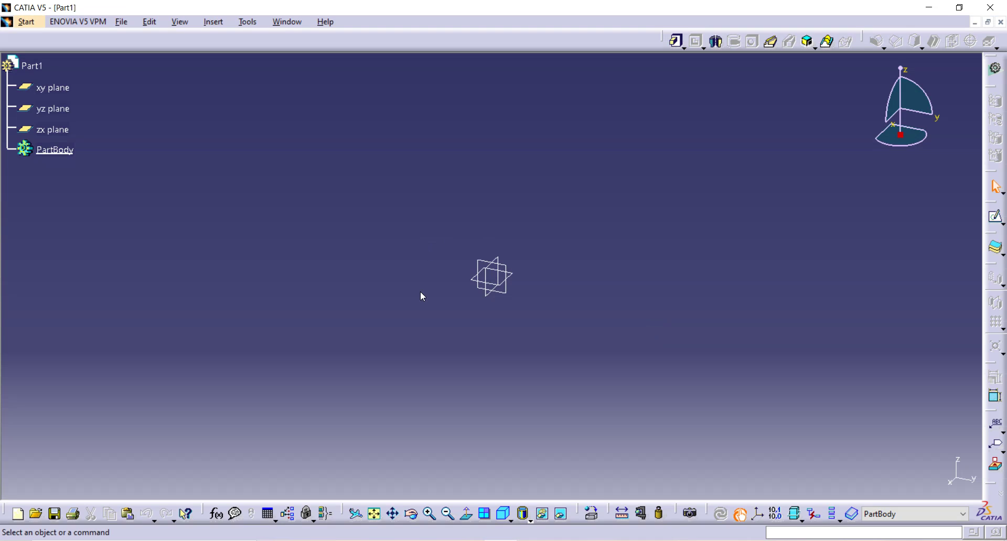
Step: Open a sketch on the zx plane and draw a large circle centred on the origin
{"action": "left_click", "coordinate": [484, 275]}
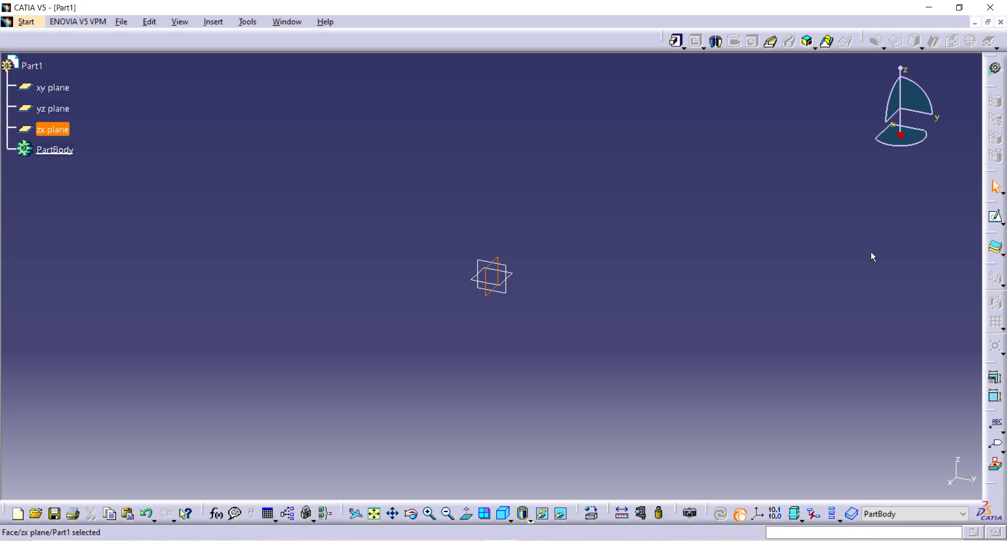
{"action": "left_click", "coordinate": [994, 216]}
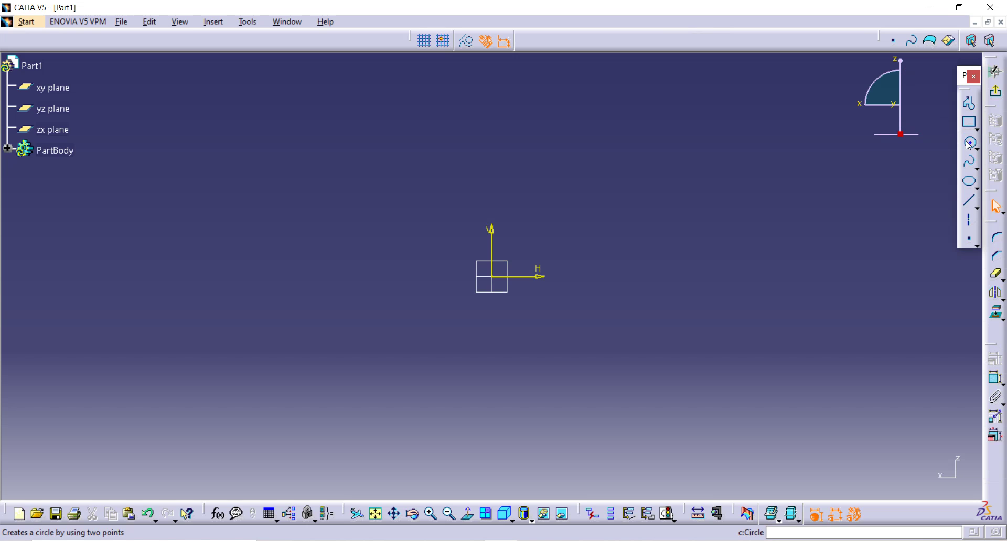
{"action": "left_click", "coordinate": [969, 143]}
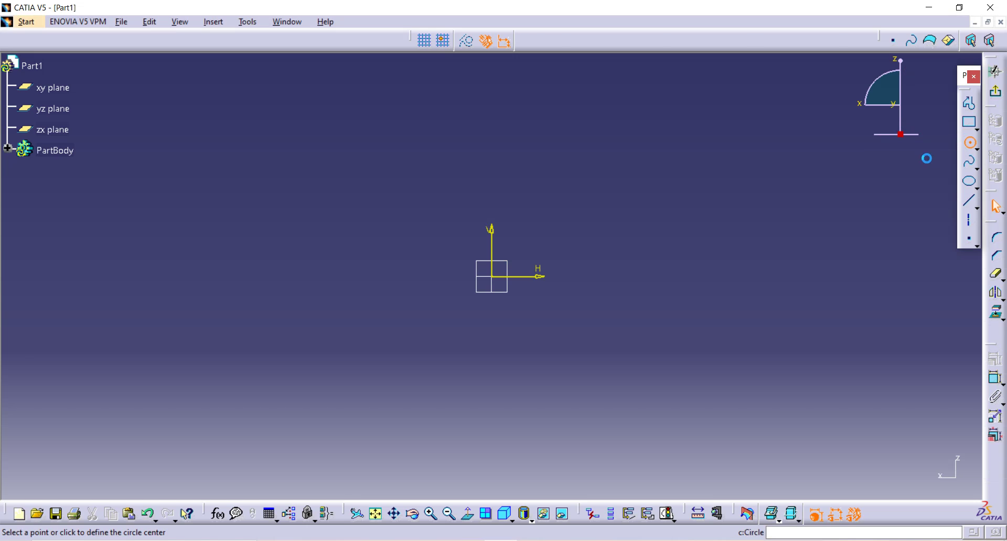
{"action": "left_click", "coordinate": [495, 274]}
{"action": "left_click", "coordinate": [638, 171]}
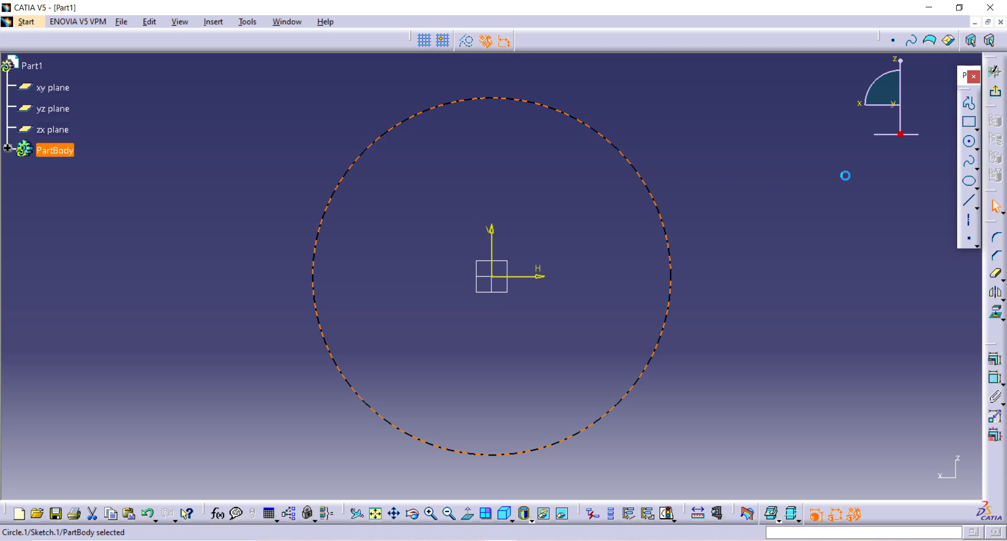
{"action": "left_click", "coordinate": [894, 213]}
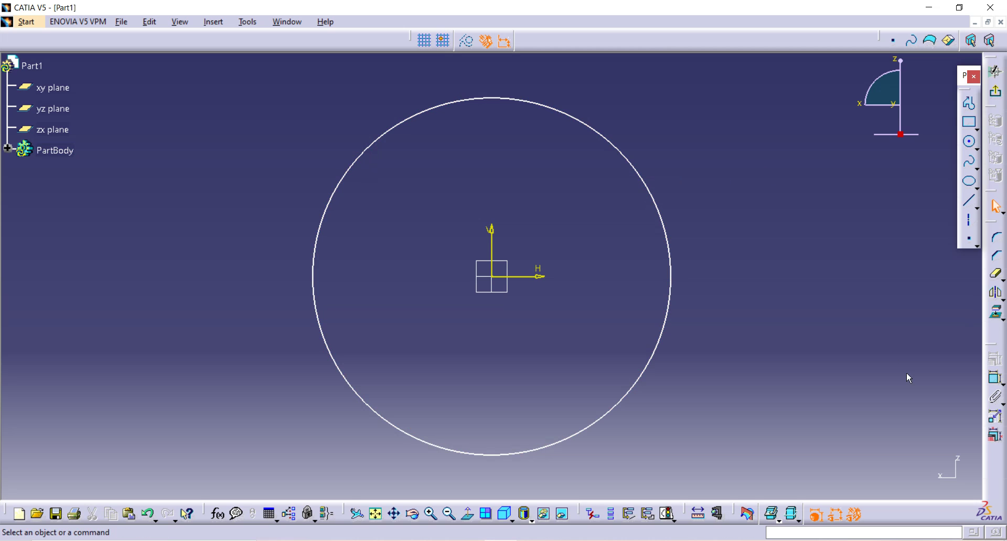
Step: Dimension the circle's diameter and set it to 220 cm
{"action": "left_click", "coordinate": [995, 376]}
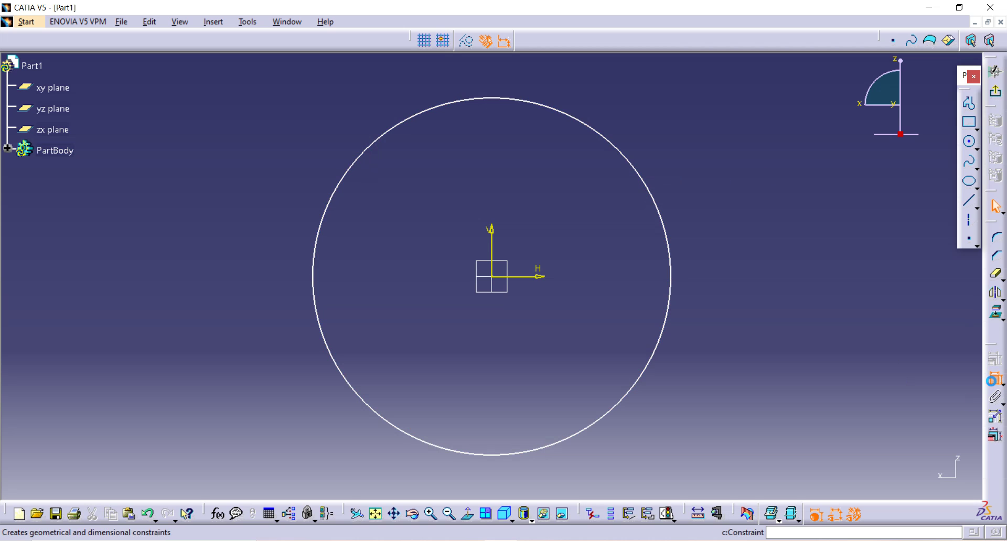
{"action": "left_click", "coordinate": [670, 317]}
{"action": "left_click", "coordinate": [762, 309]}
{"action": "double_click", "coordinate": [761, 308]}
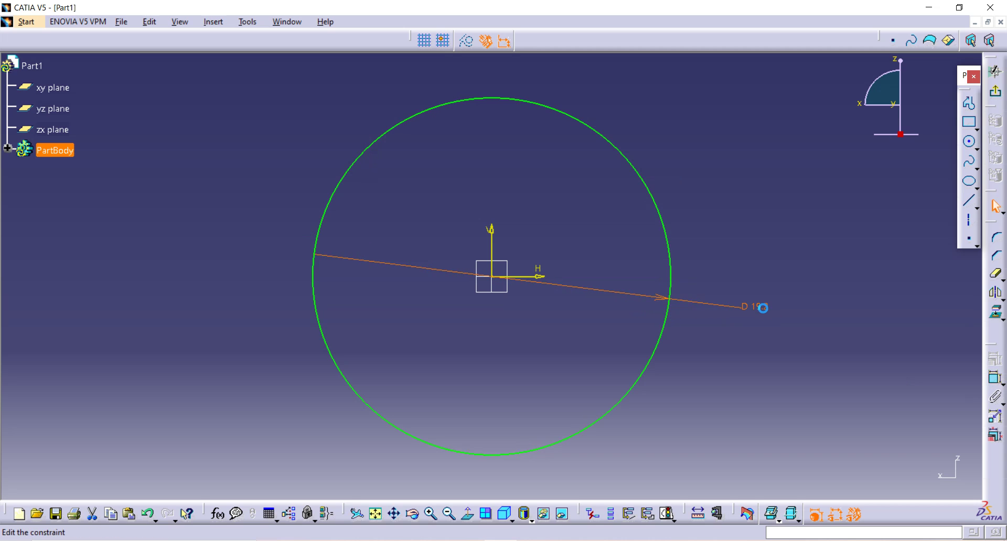
{"action": "type", "text": "220cm"}
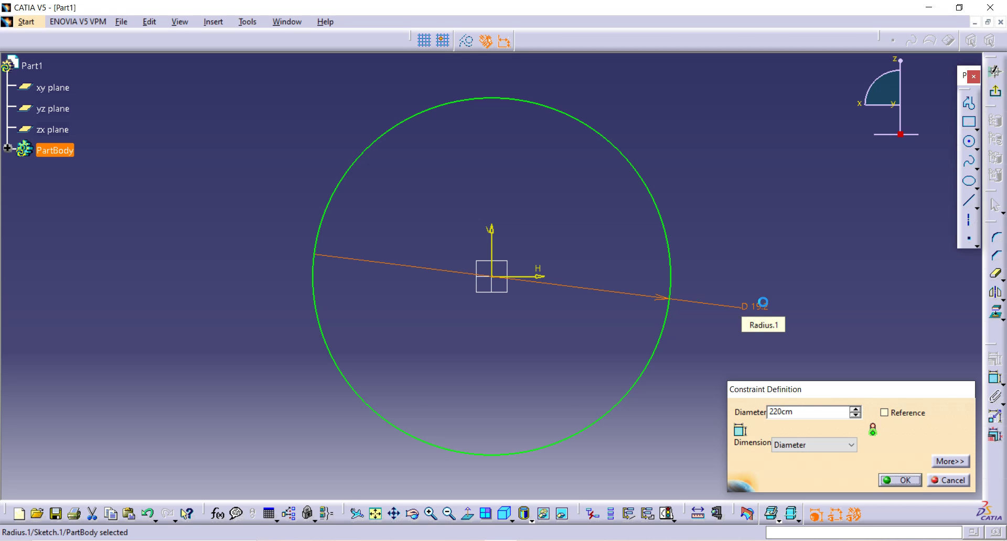
{"action": "key", "text": "Return"}
{"action": "middle_click_drag", "start_coordinate": [676, 293], "coordinate": [673, 488]}
{"action": "middle_click_drag", "start_coordinate": [628, 267], "coordinate": [633, 304]}
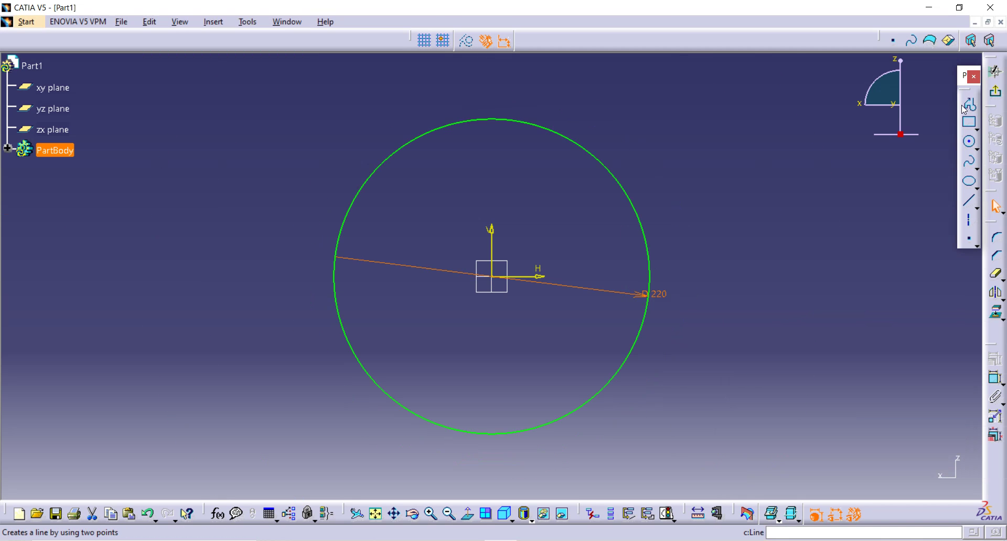
Step: Draw a vertical chord across the circle, about 41 cm left of the vertical axis, with both endpoints on the circle
{"action": "left_click", "coordinate": [969, 103]}
{"action": "left_click", "coordinate": [437, 128]}
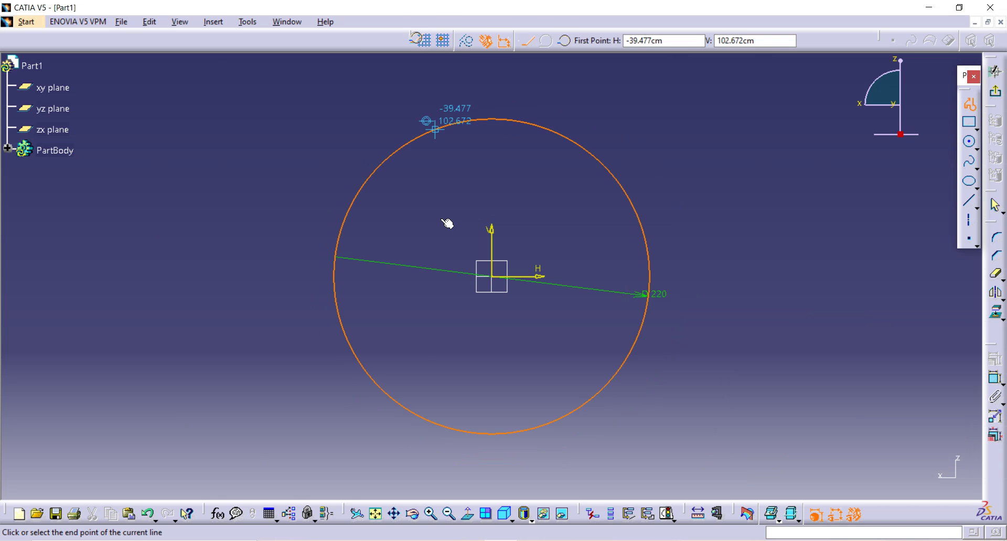
{"action": "left_click", "coordinate": [433, 423]}
{"action": "key", "text": "Escape"}
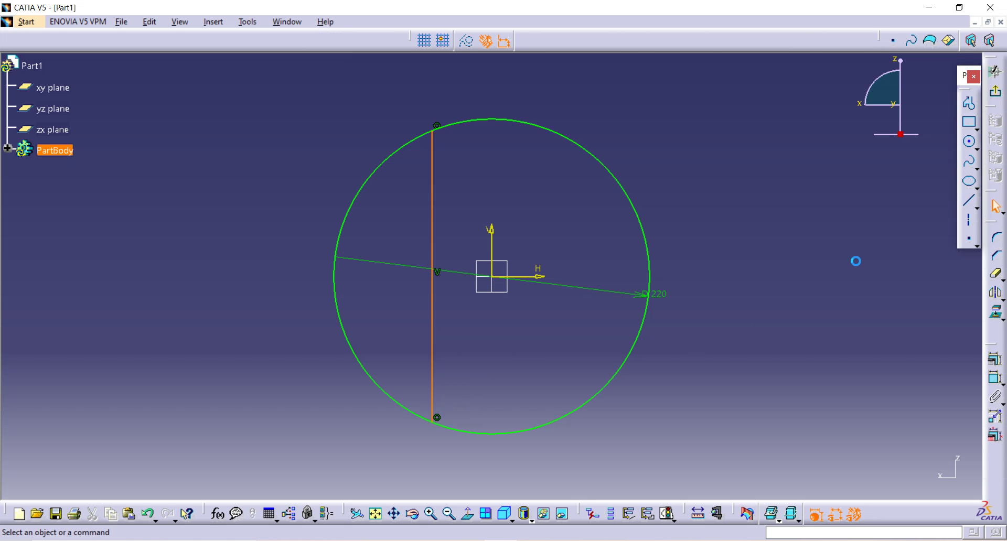
{"action": "key", "text": "Escape"}
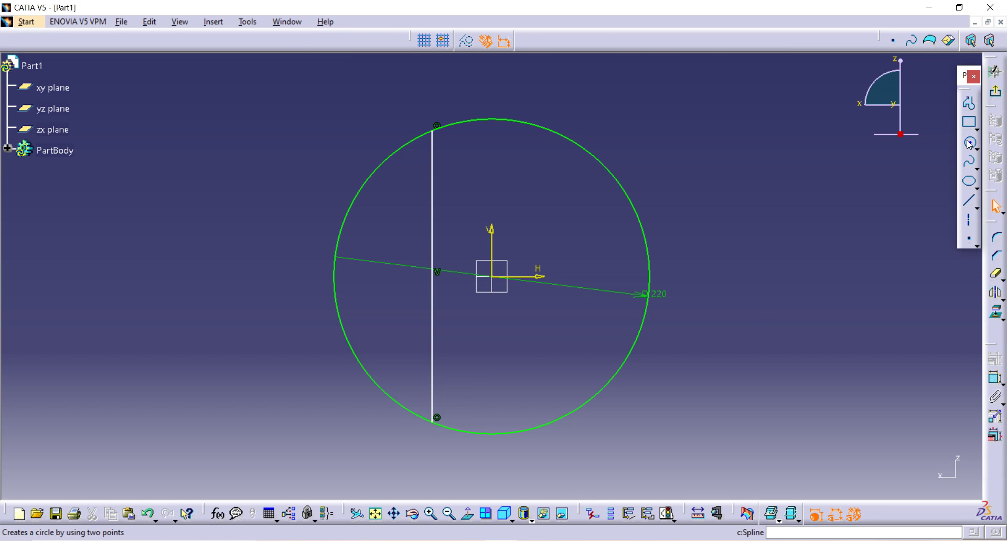
Step: Dimension the distance between the vertical axis and the chord and set it to 40 cm
{"action": "left_click", "coordinate": [990, 381]}
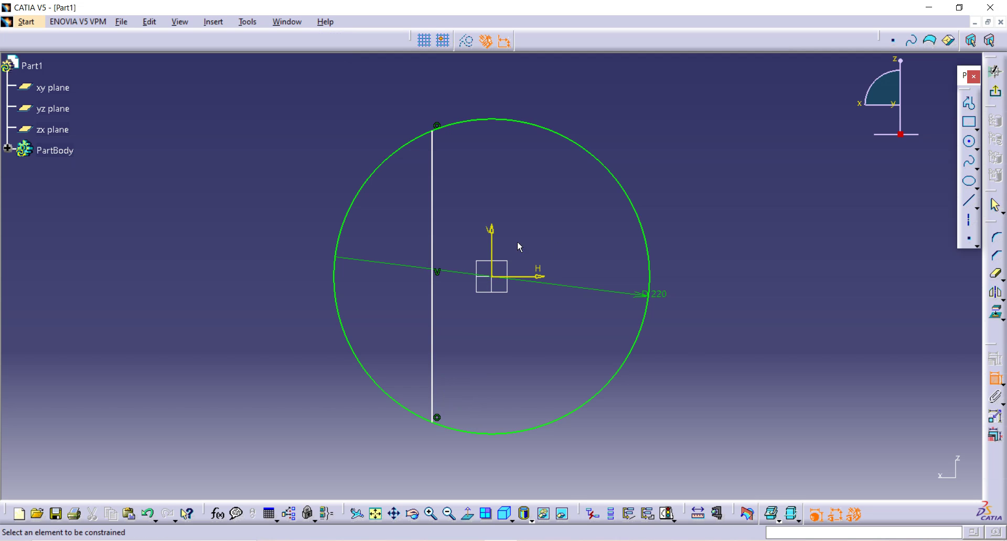
{"action": "left_click", "coordinate": [496, 248]}
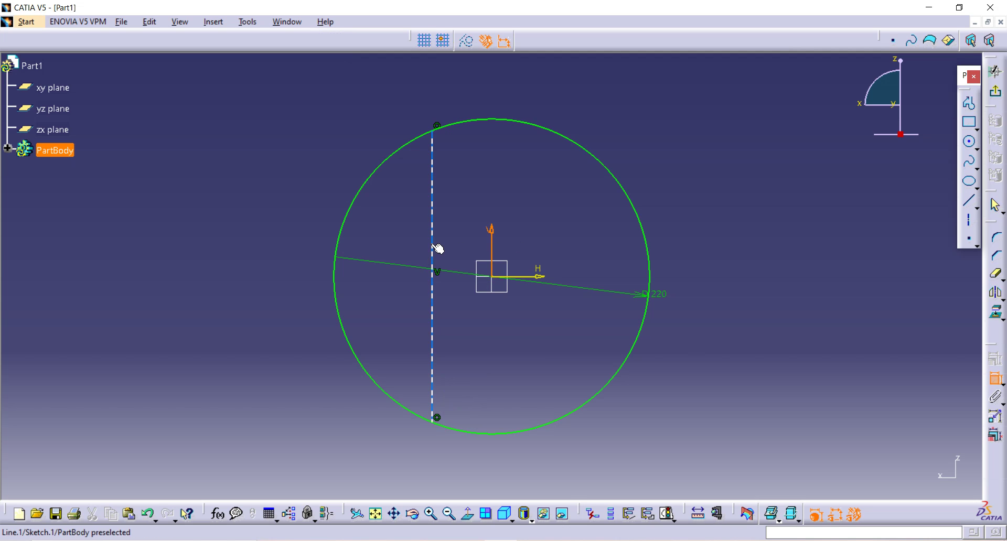
{"action": "left_click", "coordinate": [433, 244]}
{"action": "left_click", "coordinate": [308, 110]}
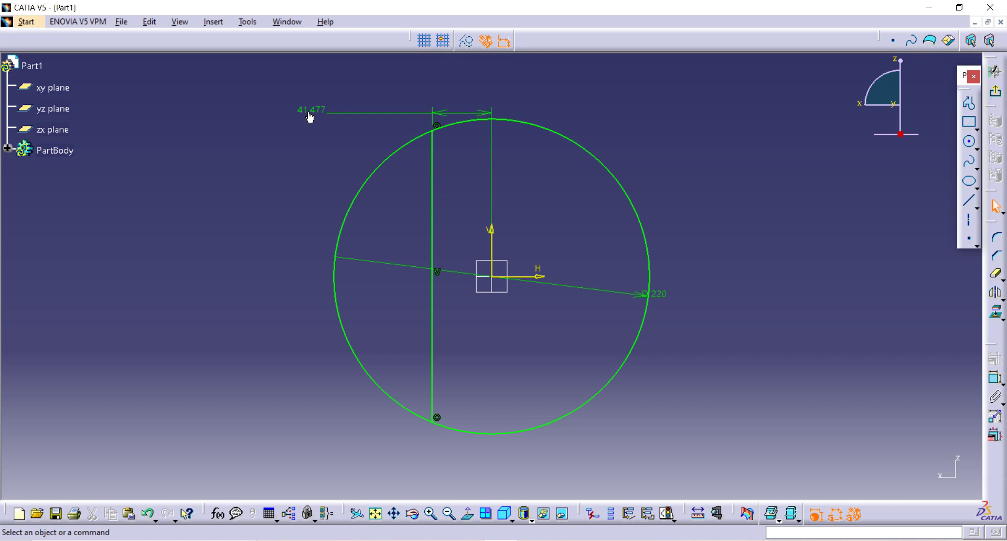
{"action": "double_click", "coordinate": [309, 114]}
{"action": "type", "text": "40"}
{"action": "key", "text": "Return"}
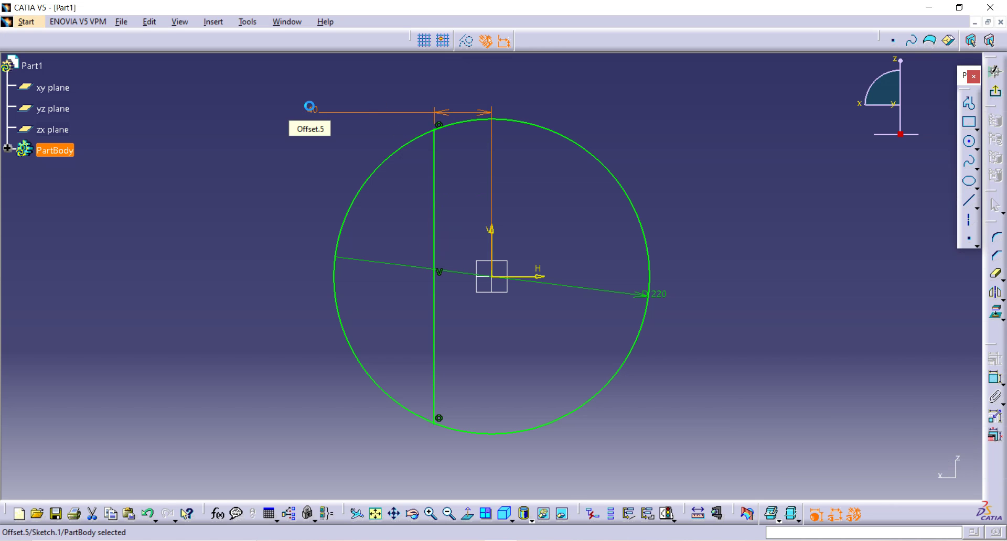
{"action": "left_click", "coordinate": [678, 167]}
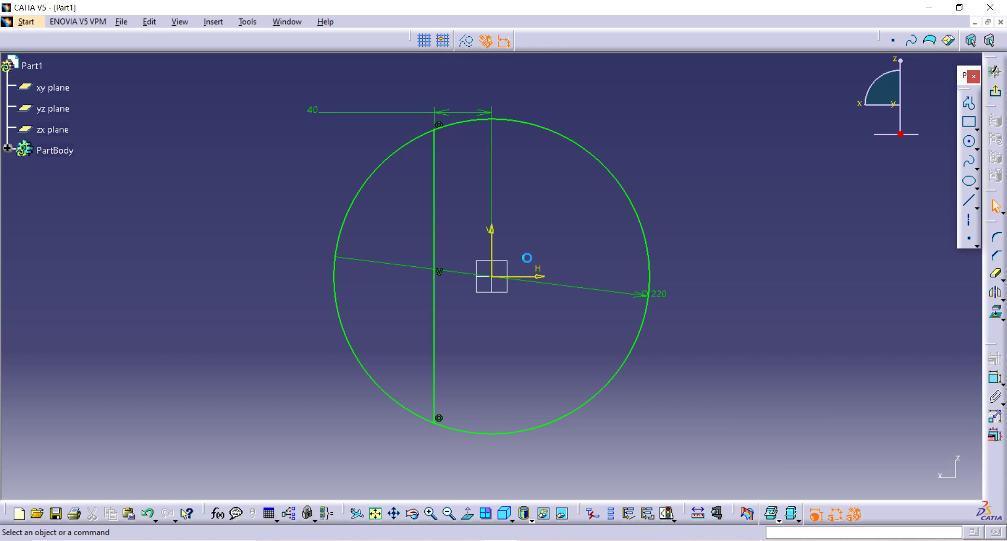
Step: Mirror the vertical chord about the sketch's vertical axis
{"action": "left_click", "coordinate": [439, 322]}
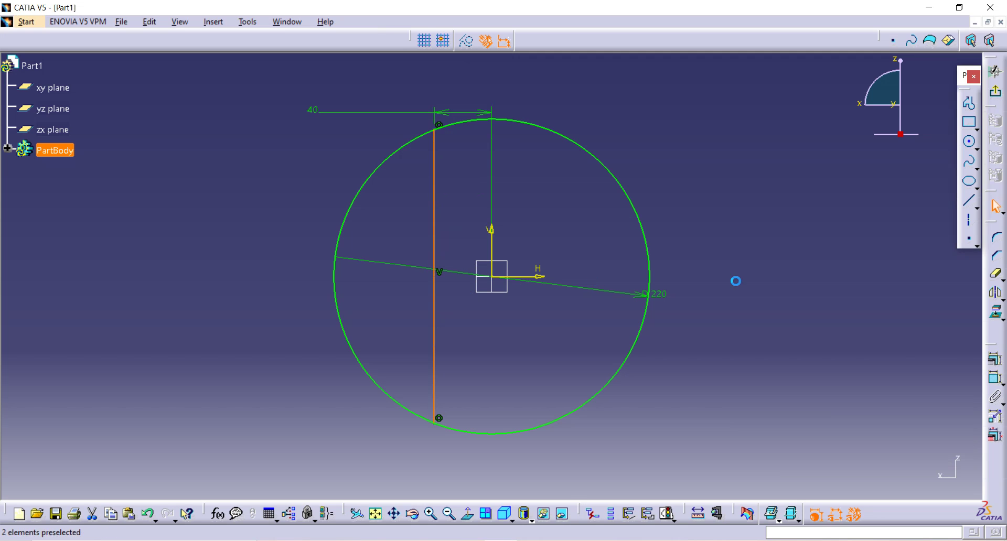
{"action": "left_click", "coordinate": [995, 293]}
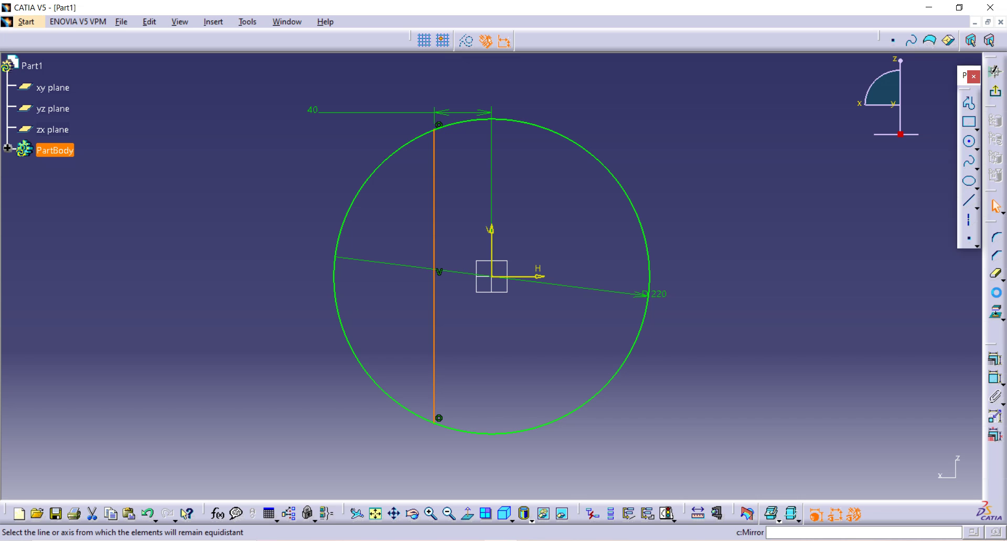
{"action": "left_click", "coordinate": [492, 234]}
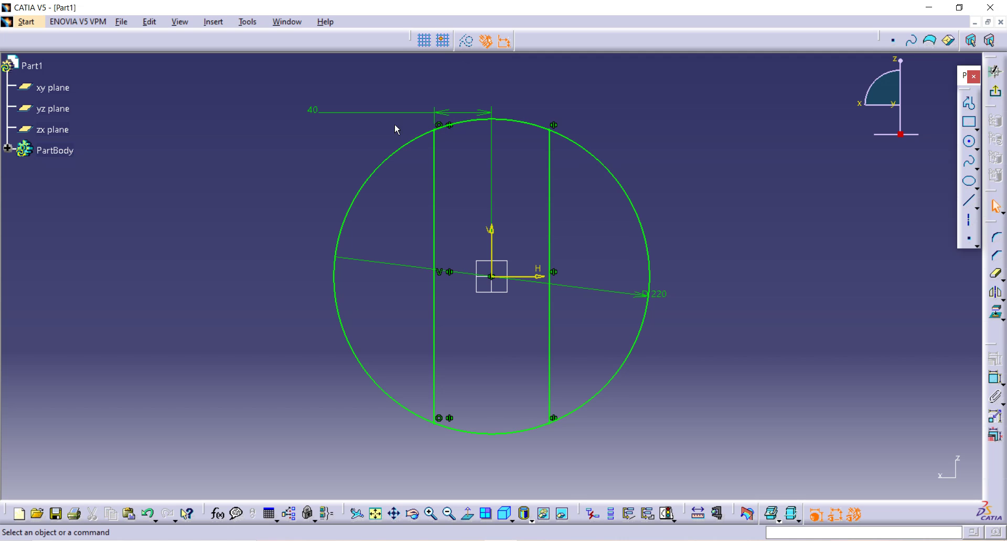
Step: Trim away the circle's two side arcs outside the vertical chords, keeping the upper and lower arcs
{"action": "left_click", "coordinate": [997, 276]}
{"action": "left_click", "coordinate": [651, 255]}
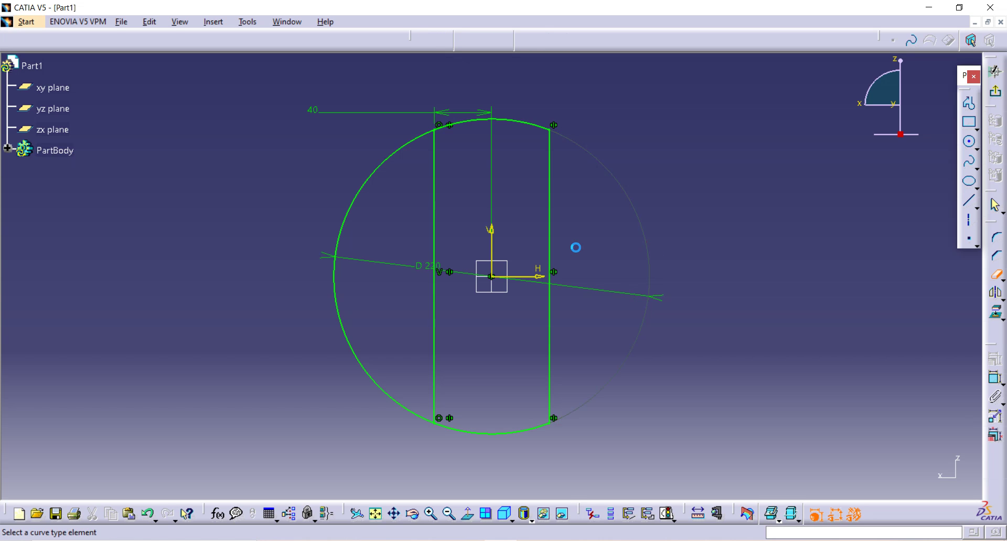
{"action": "left_click", "coordinate": [344, 243]}
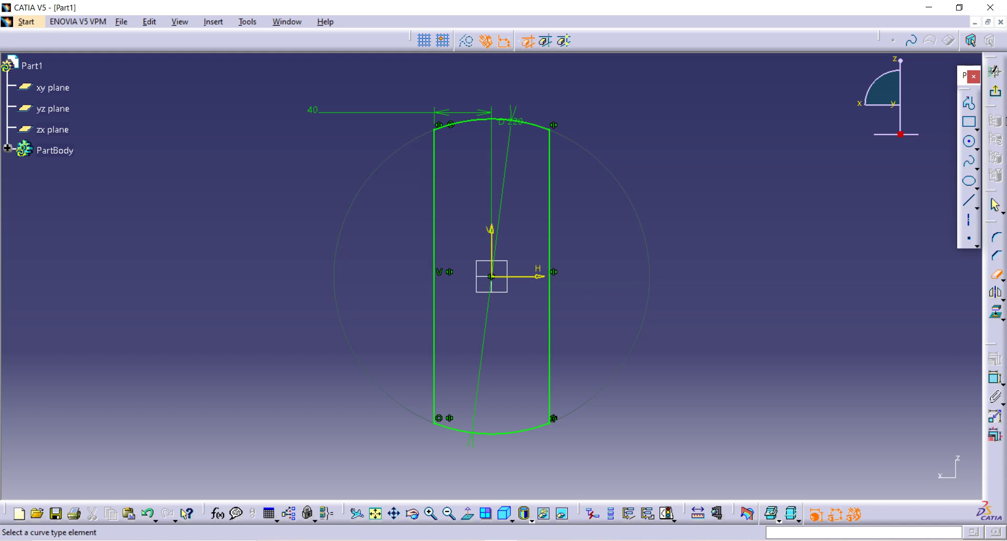
Step: Draw a hole circle centred on the vertical axis in the profile's upper part and set its diameter to 30 cm
{"action": "left_click", "coordinate": [970, 143]}
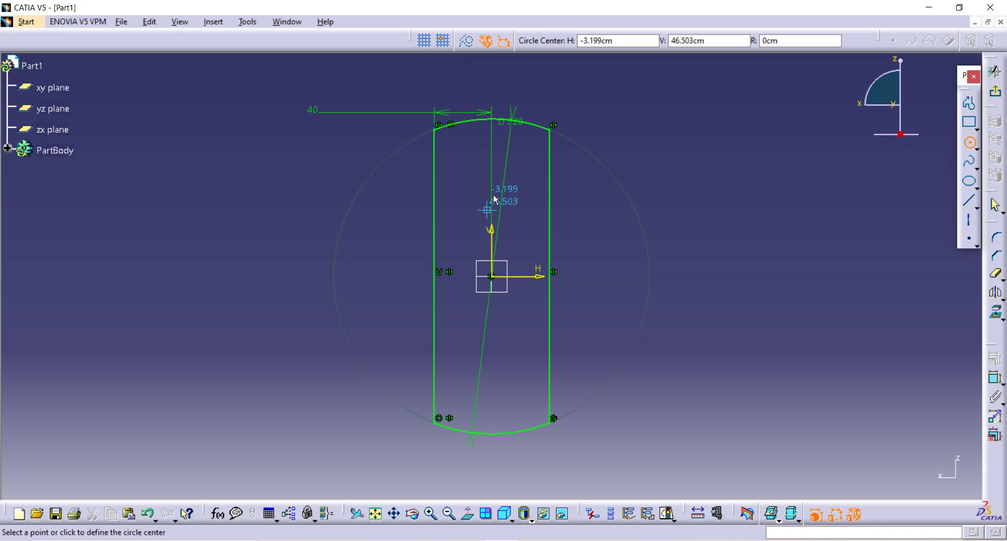
{"action": "left_click", "coordinate": [497, 163]}
{"action": "left_click", "coordinate": [497, 165]}
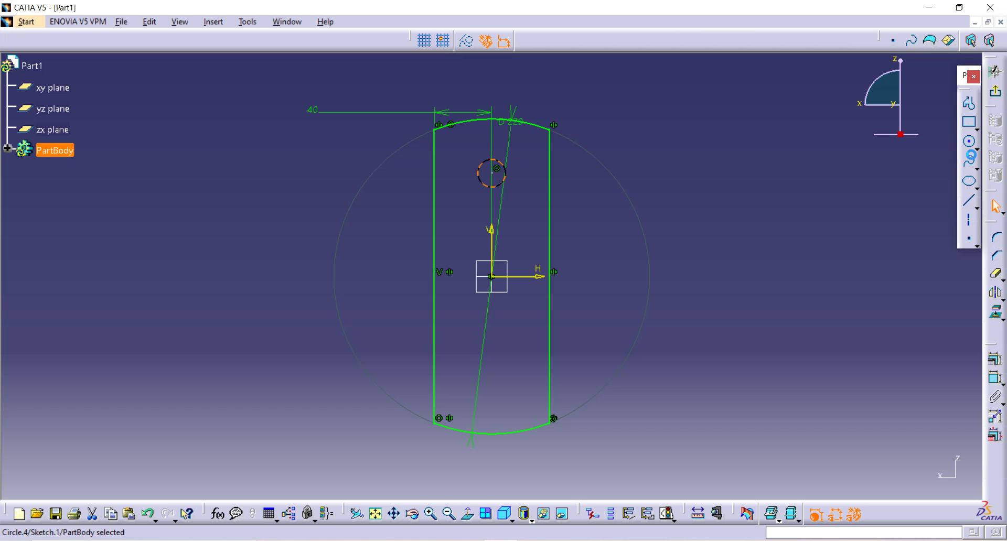
{"action": "left_click", "coordinate": [996, 377]}
{"action": "left_click", "coordinate": [708, 179]}
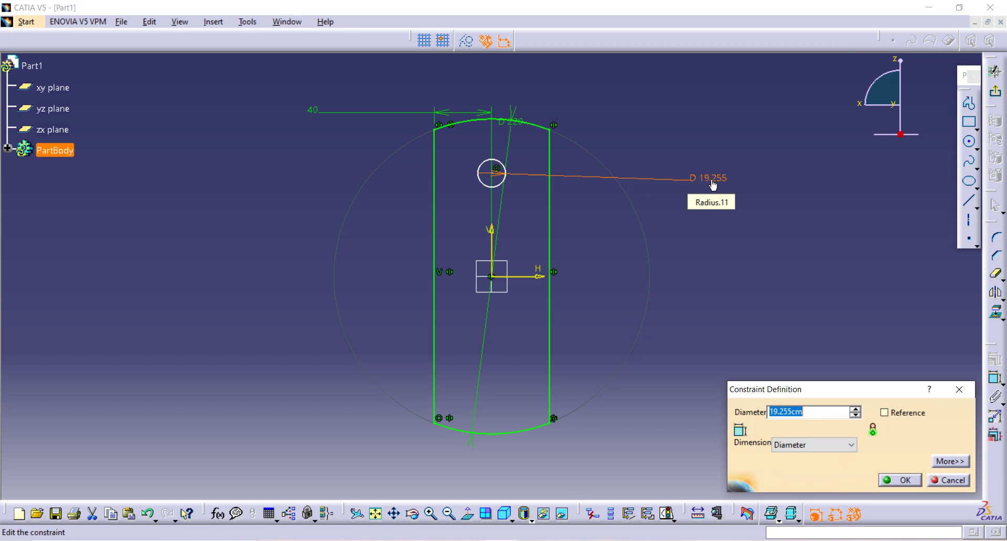
{"action": "type", "text": "30cm"}
{"action": "key", "text": "Return"}
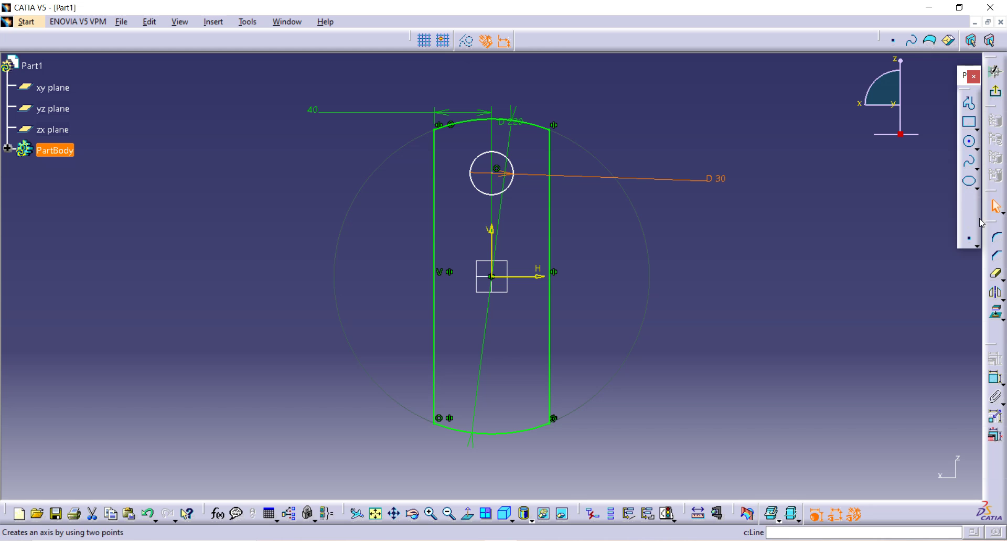
Step: Dimension the hole circle's centre from the horizontal axis and set the distance to 75 cm
{"action": "left_click", "coordinate": [995, 377]}
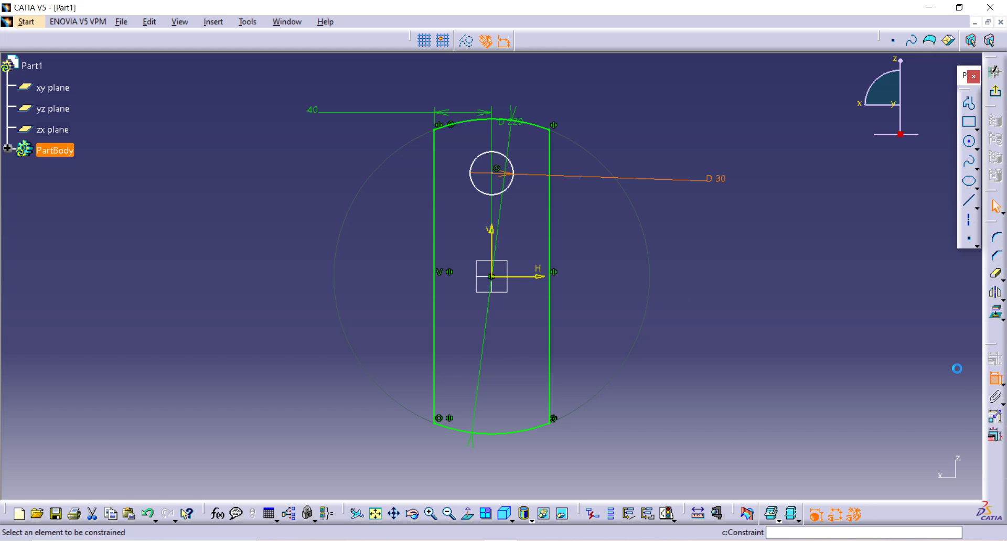
{"action": "left_click", "coordinate": [528, 276]}
{"action": "left_click", "coordinate": [496, 170]}
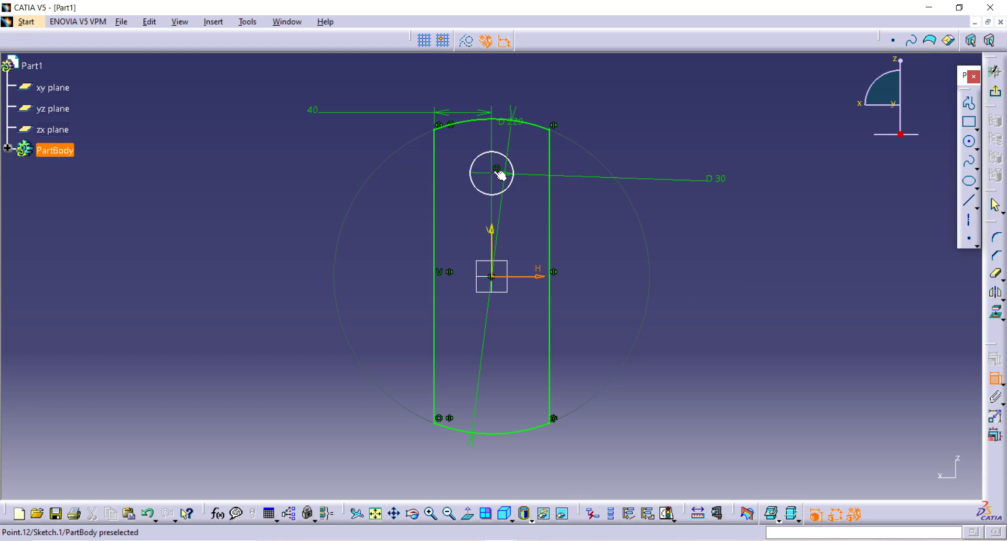
{"action": "left_click", "coordinate": [633, 229]}
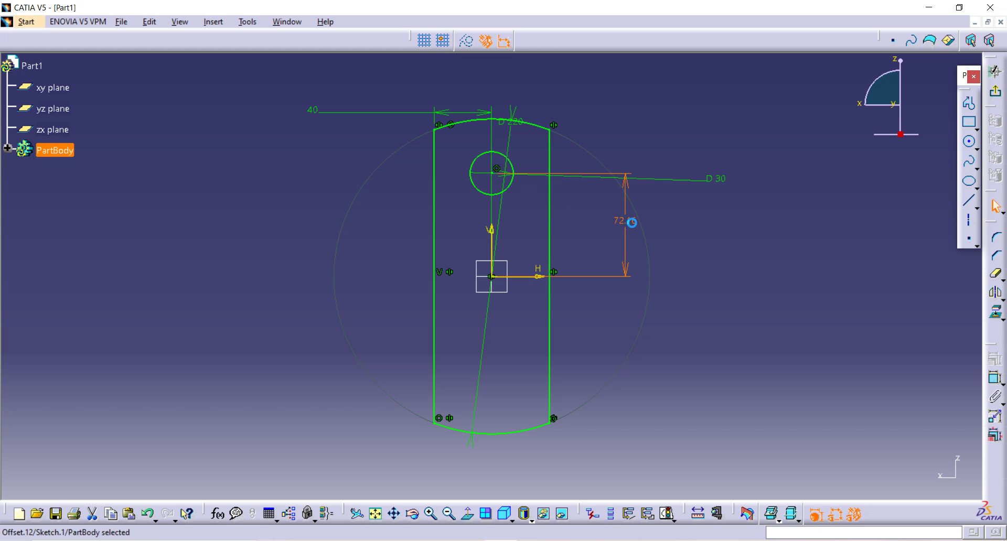
{"action": "double_click", "coordinate": [633, 230]}
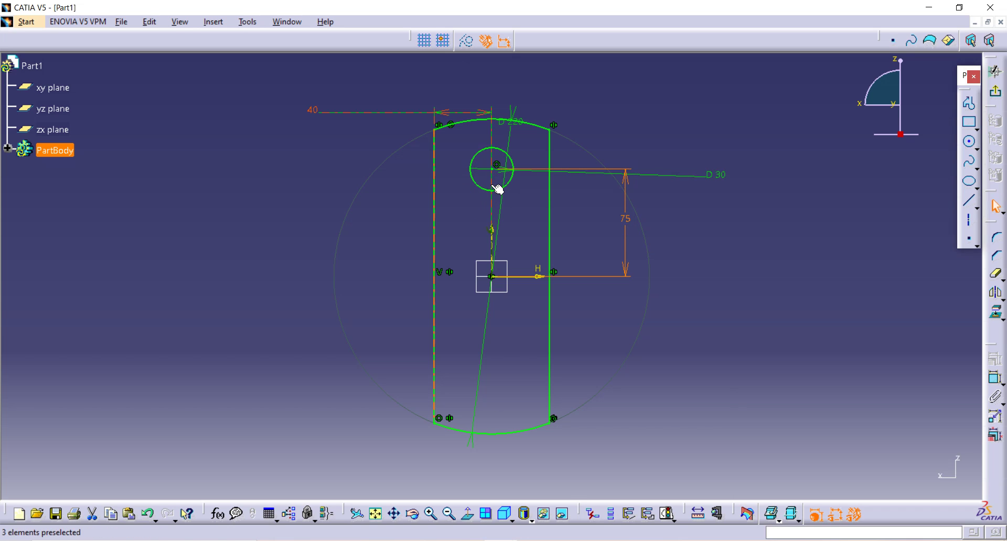
Step: Mirror the hole circle about the sketch's horizontal axis to add the matching lower hole
{"action": "left_click", "coordinate": [493, 191]}
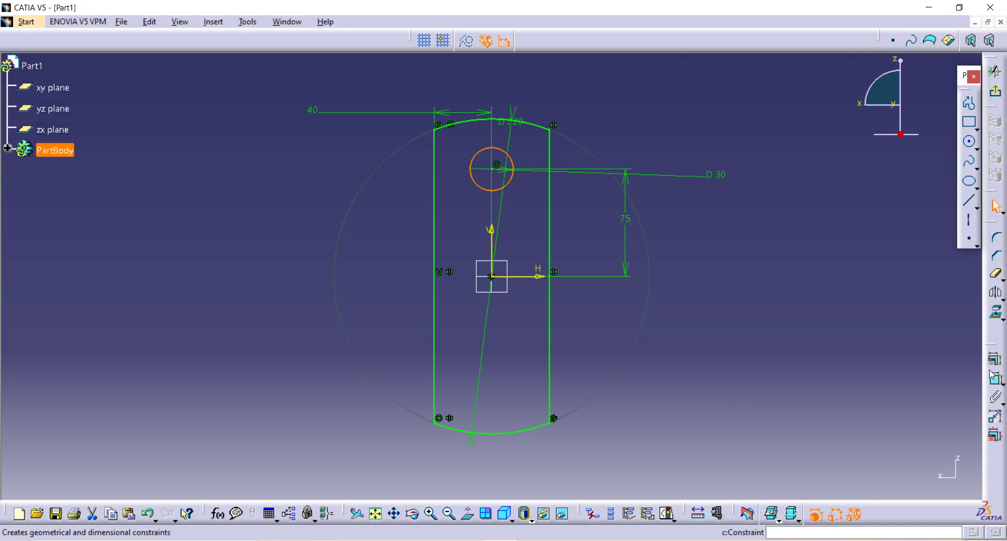
{"action": "left_click", "coordinate": [996, 293]}
{"action": "left_click", "coordinate": [530, 280]}
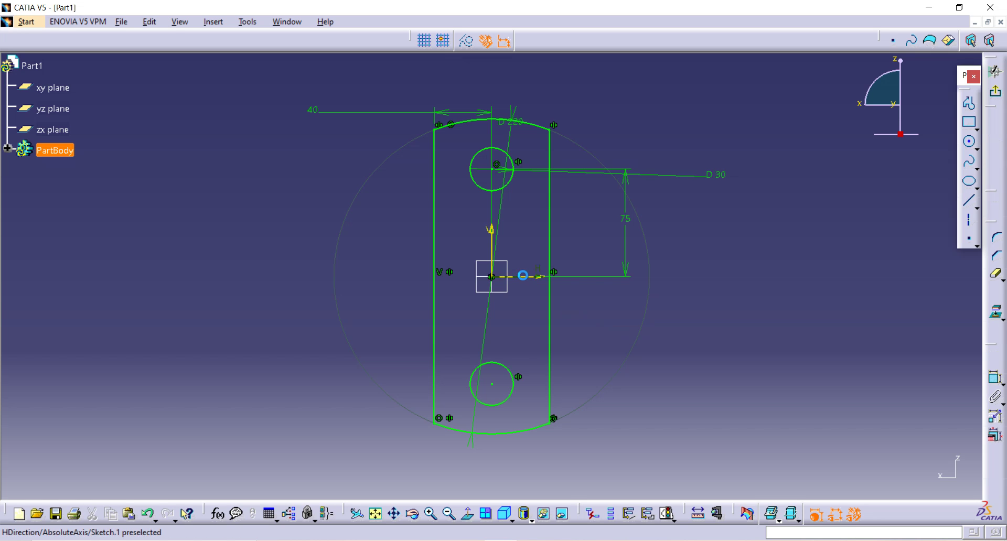
{"action": "left_click", "coordinate": [593, 260]}
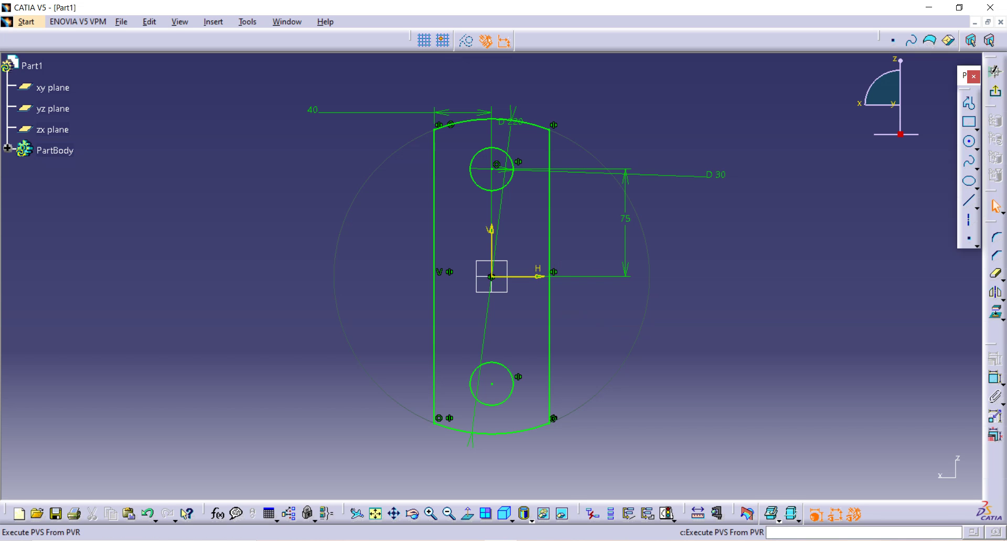
Step: Leave the profile sketch and extrude it with a Pad to a length of 35 cm
{"action": "left_click", "coordinate": [997, 94]}
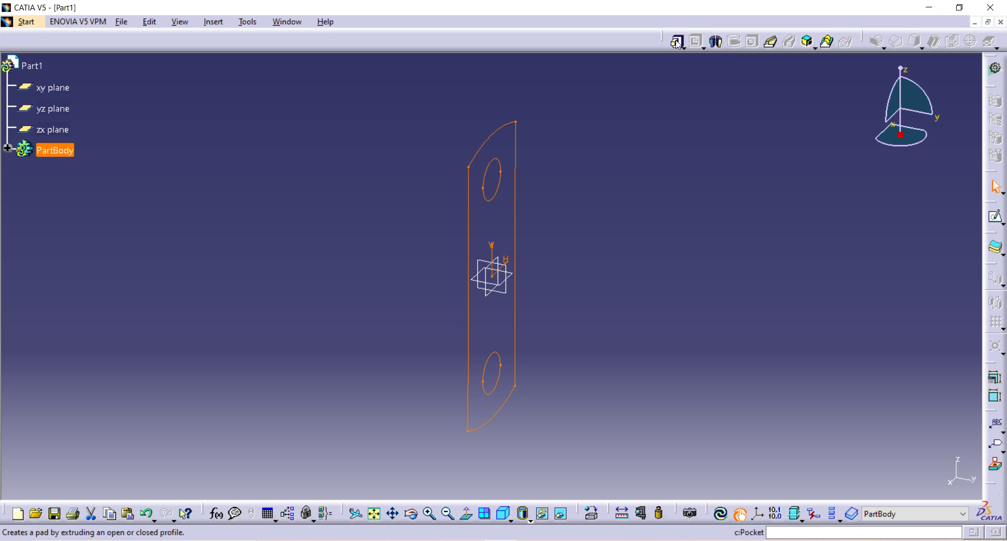
{"action": "left_click", "coordinate": [677, 42]}
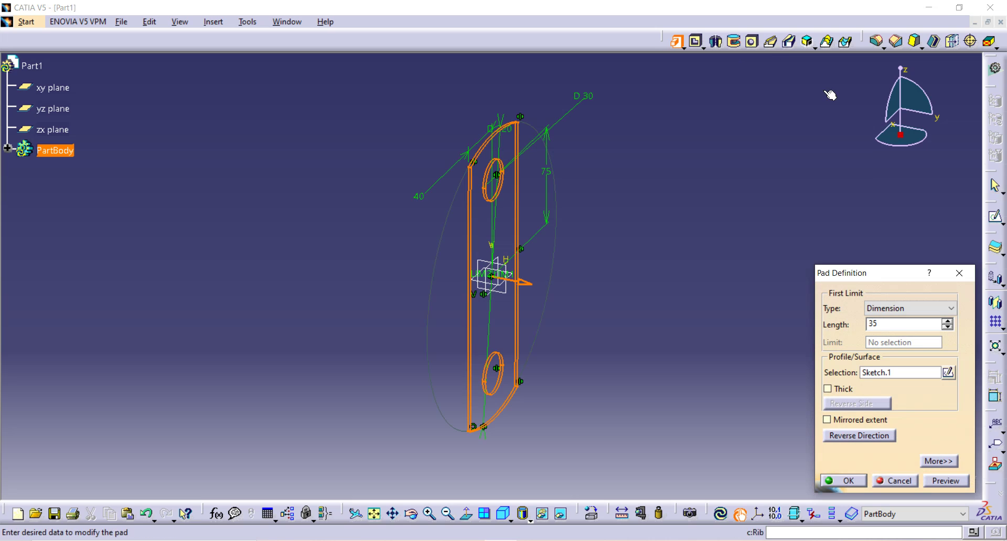
{"action": "left_click", "coordinate": [841, 481]}
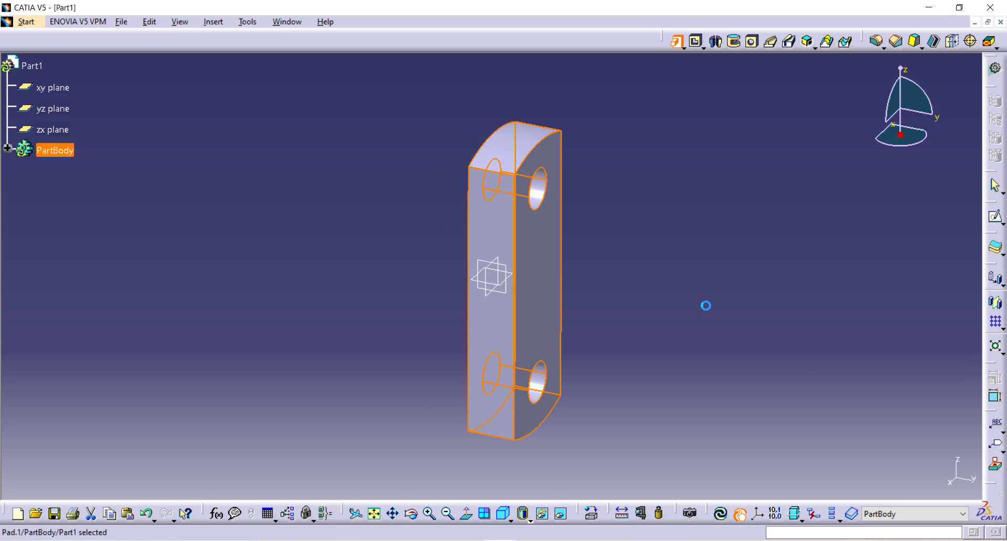
{"action": "left_click", "coordinate": [706, 306]}
Step: Open a sketch on the plate's broad face and draw a circle about 62 cm in diameter centred on the origin
{"action": "middle_click_drag", "start_coordinate": [416, 222], "coordinate": [383, 132]}
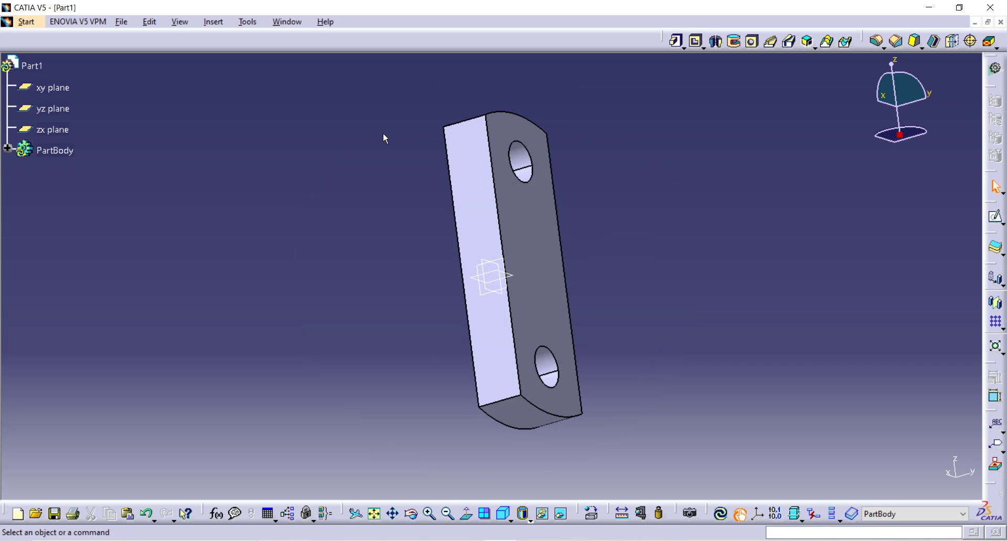
{"action": "left_click", "coordinate": [525, 259]}
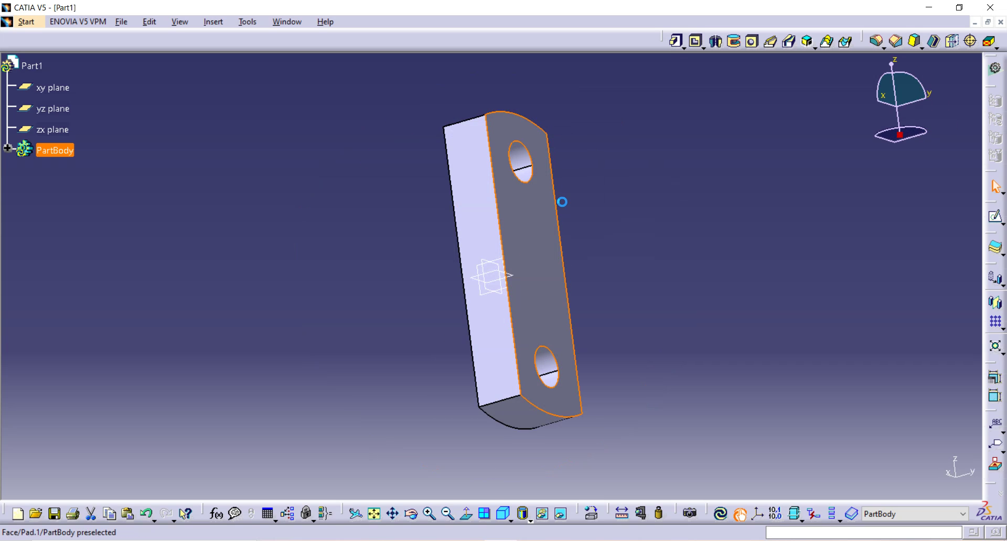
{"action": "left_click", "coordinate": [995, 217]}
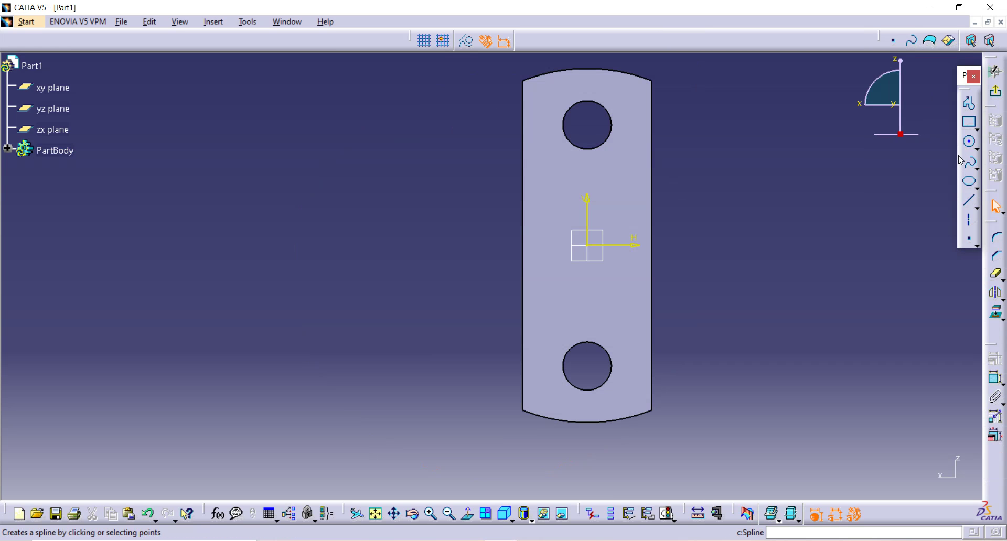
{"action": "left_click", "coordinate": [970, 142]}
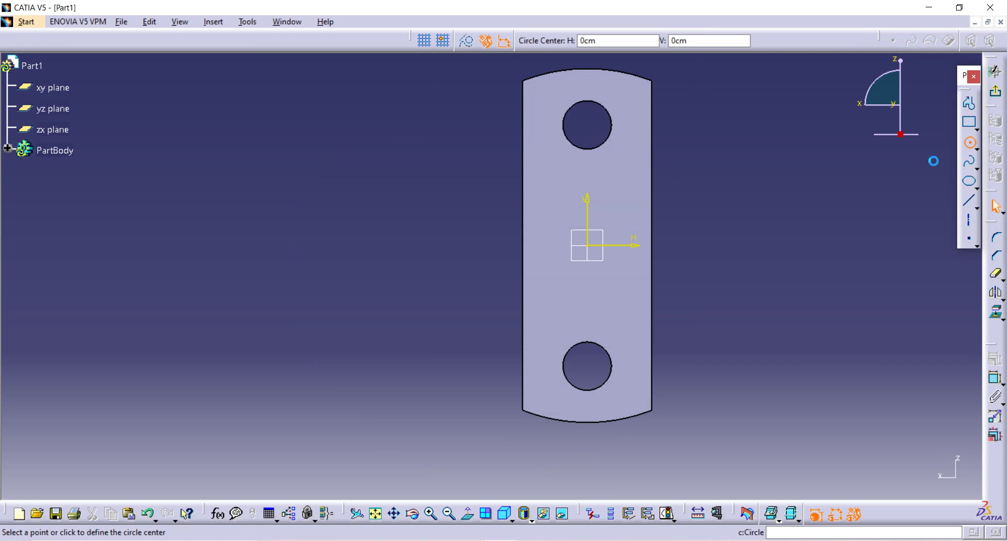
{"action": "left_click", "coordinate": [593, 247]}
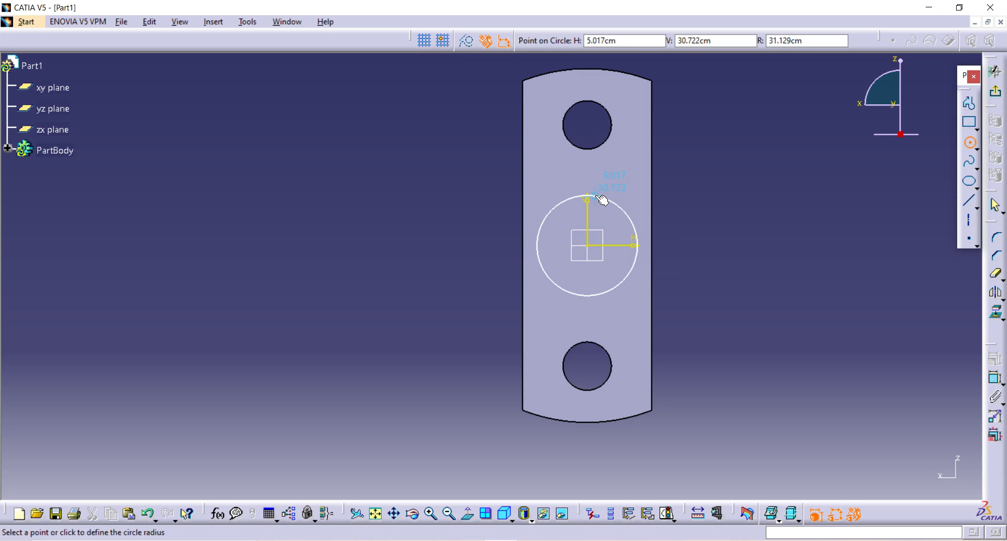
{"action": "left_click", "coordinate": [600, 197]}
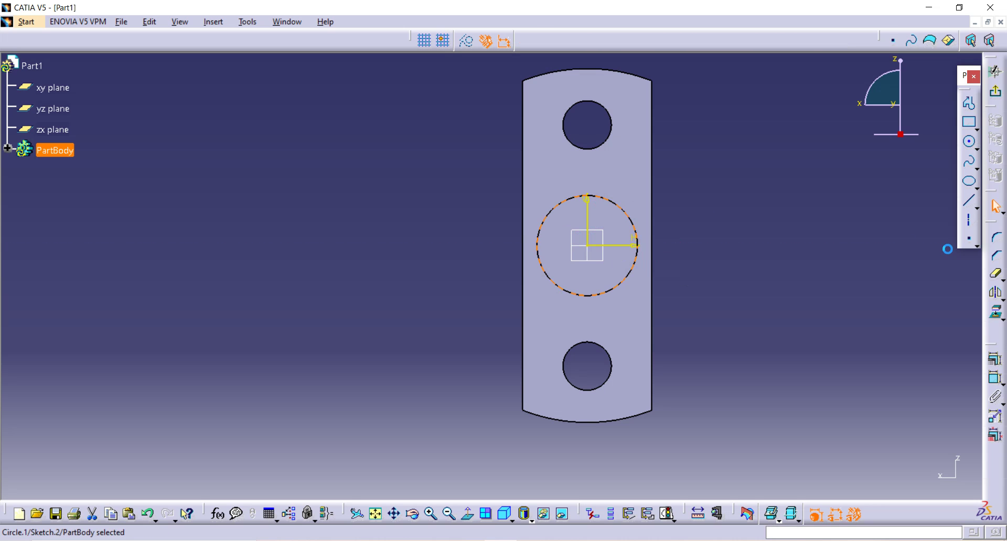
Step: Dimension the central circle and set its diameter to 60 cm
{"action": "left_click", "coordinate": [995, 379]}
{"action": "left_click", "coordinate": [806, 231]}
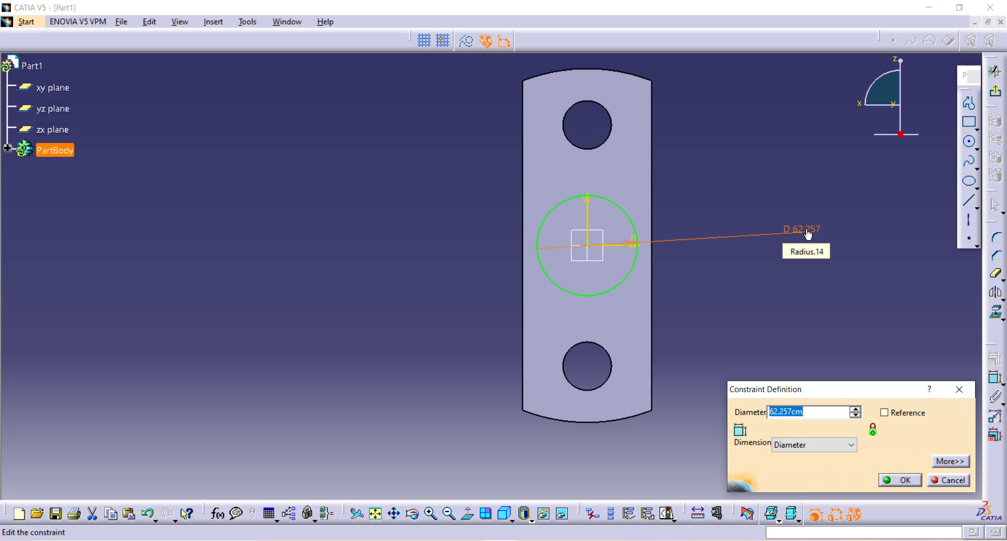
{"action": "type", "text": "60"}
{"action": "key", "text": "Return"}
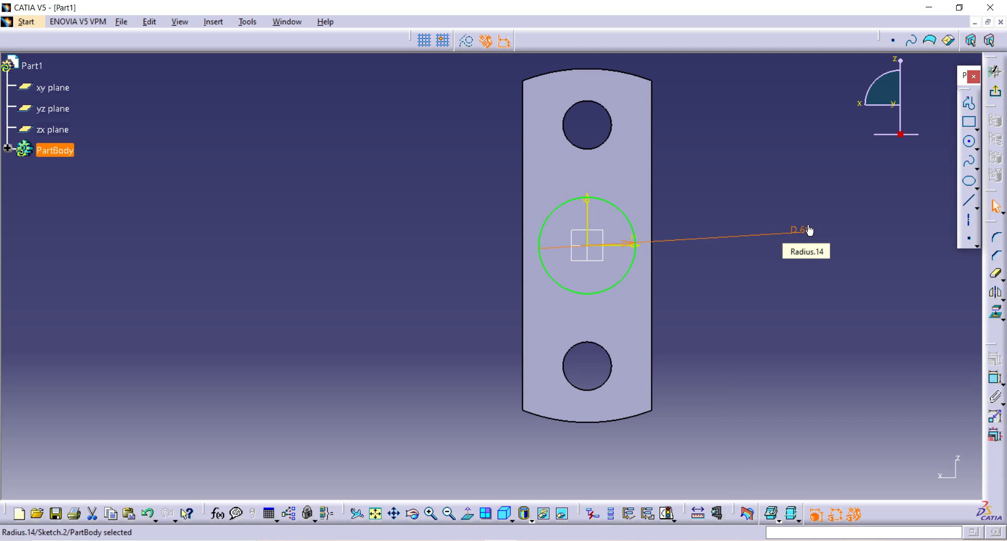
Step: Leave the circle sketch and extrude it with a Pad 75 cm outward from the plate as a cylindrical rod
{"action": "left_click", "coordinate": [995, 71]}
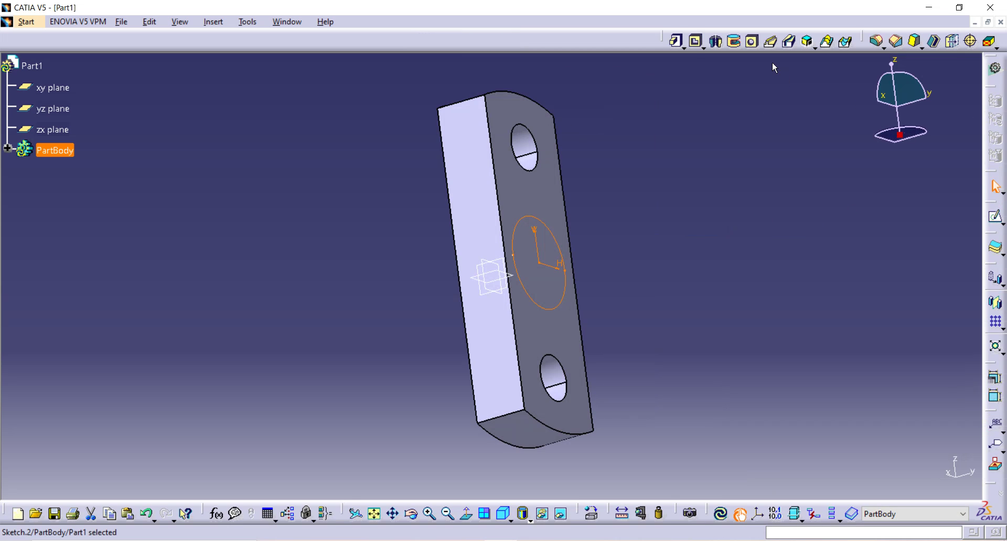
{"action": "left_click", "coordinate": [676, 40]}
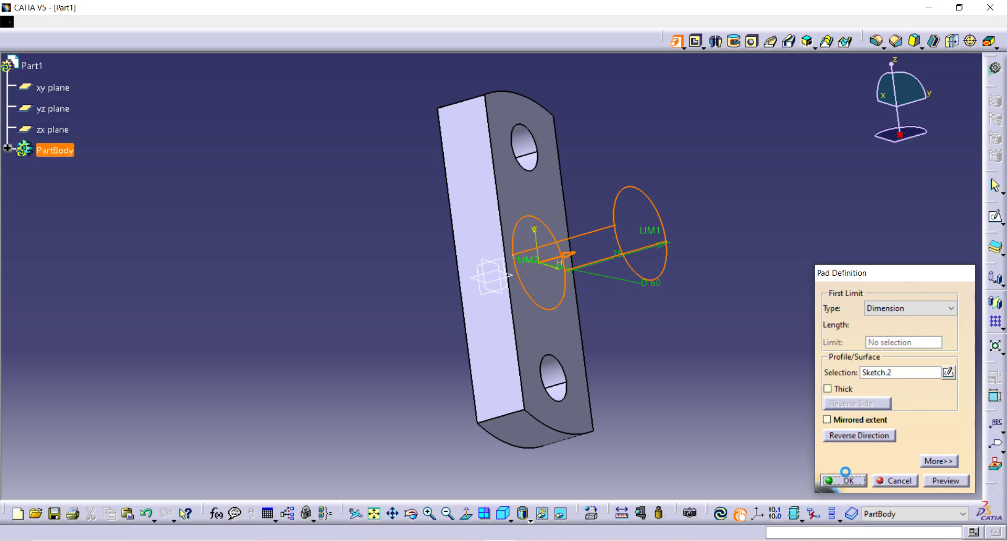
{"action": "left_click", "coordinate": [859, 481]}
Step: Check the piston rod dimensions in Crosshead Assembly.pdf, return to the CATIA part and open a sketch on the plate's long side face
{"action": "middle_click_drag", "start_coordinate": [377, 277], "coordinate": [451, 294]}
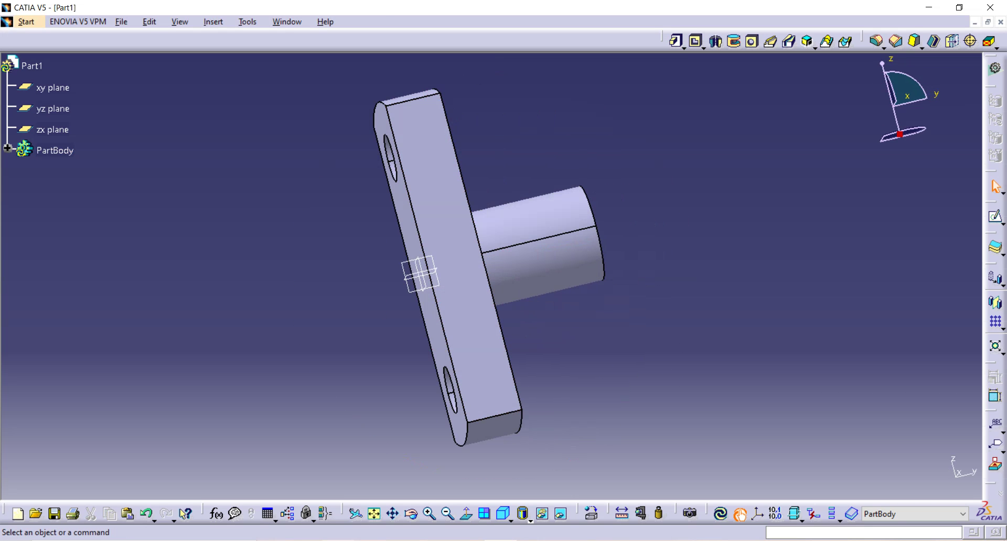
{"action": "left_click", "coordinate": [362, 540]}
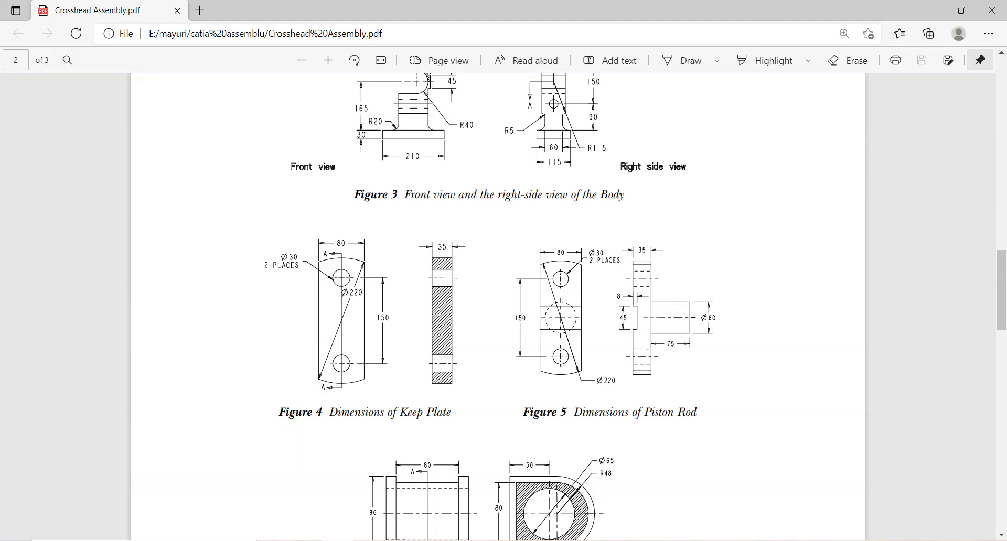
{"action": "left_click", "coordinate": [501, 540]}
{"action": "middle_click_drag", "start_coordinate": [478, 230], "coordinate": [459, 225]}
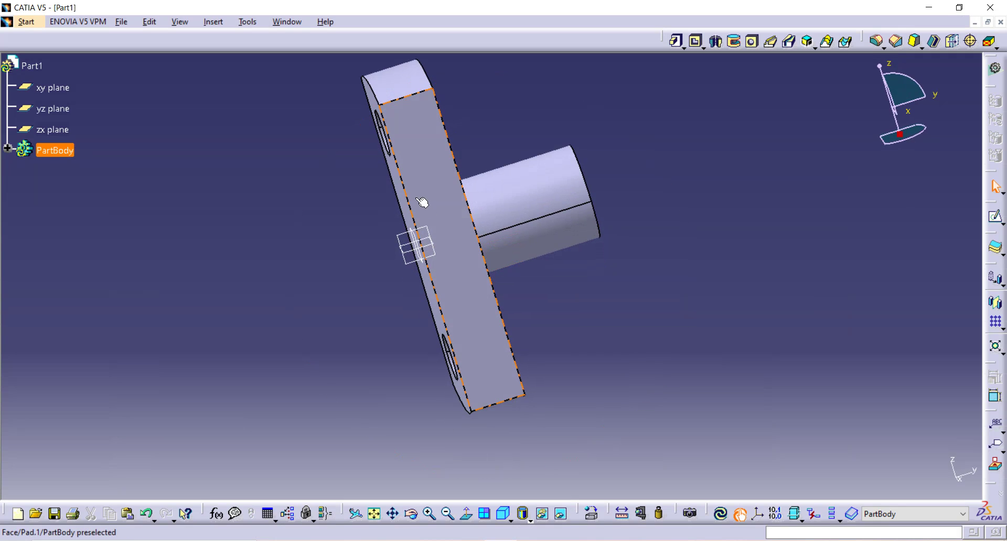
{"action": "left_click", "coordinate": [422, 202]}
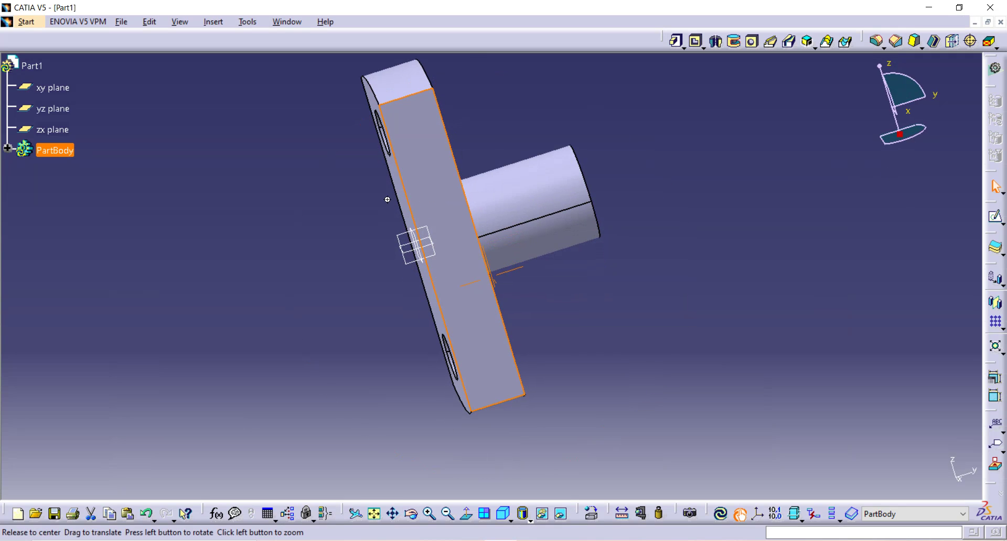
{"action": "middle_click_drag", "start_coordinate": [388, 199], "coordinate": [465, 200]}
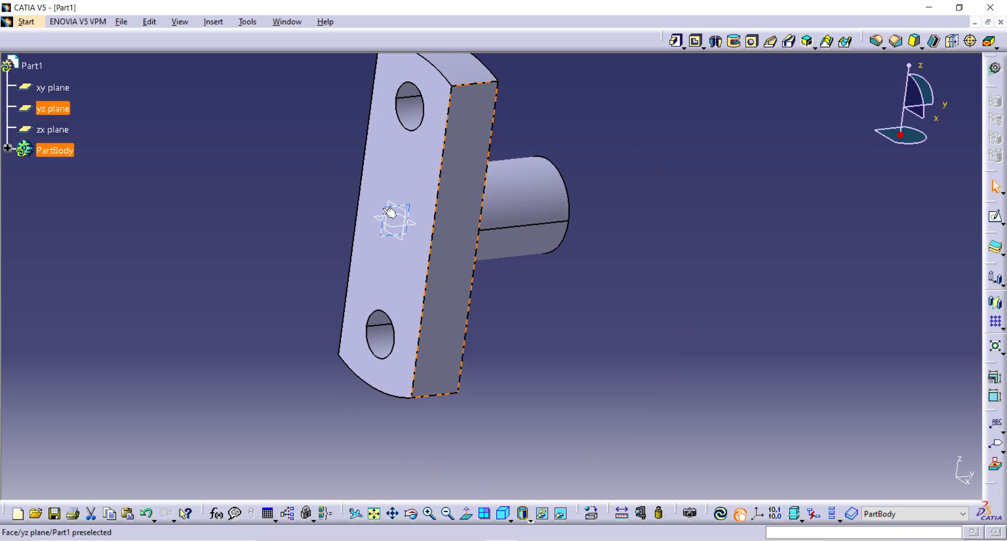
{"action": "left_click", "coordinate": [995, 216]}
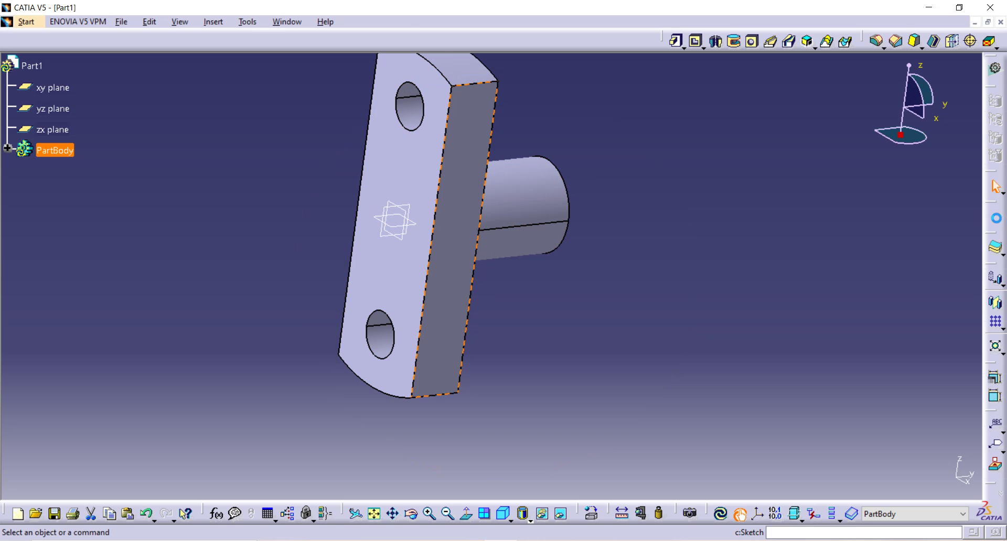
{"action": "left_click", "coordinate": [969, 162]}
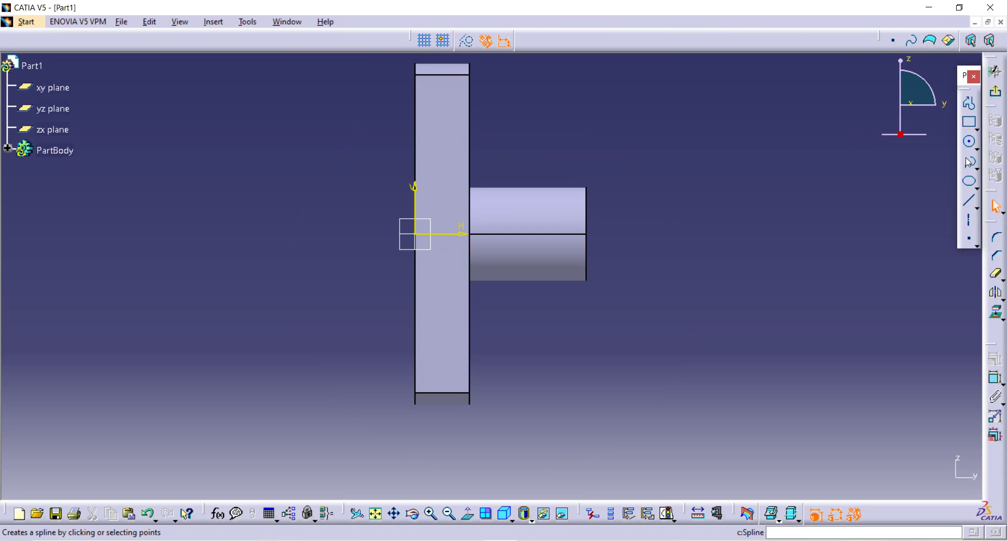
Step: Draw an upright rectangle about 15 cm wide and 53 cm high, clear of the plate on the side opposite the rod
{"action": "left_click", "coordinate": [969, 122]}
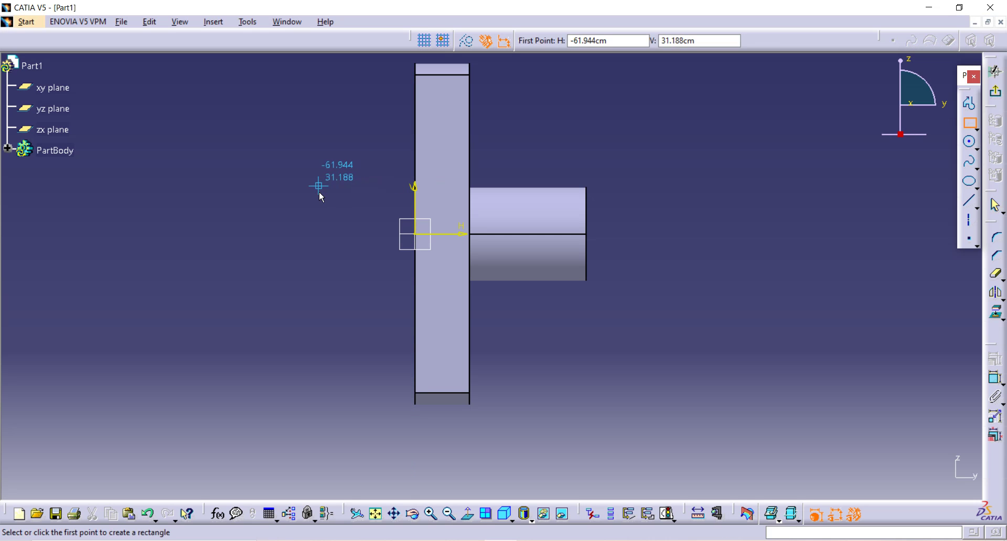
{"action": "left_click", "coordinate": [319, 186]}
{"action": "left_click", "coordinate": [342, 269]}
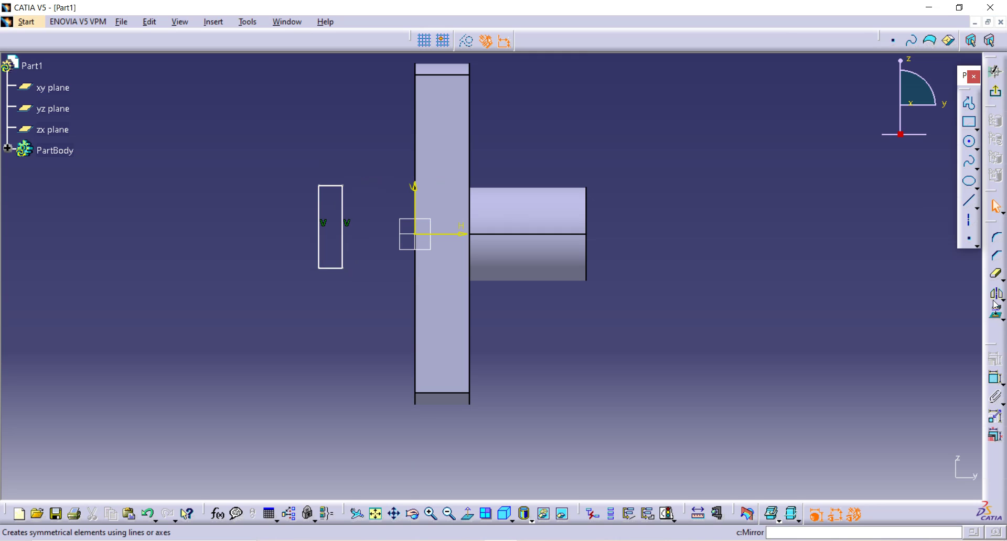
Step: Dimension the rectangle's short edge and set its width to 8 cm
{"action": "left_click", "coordinate": [999, 381]}
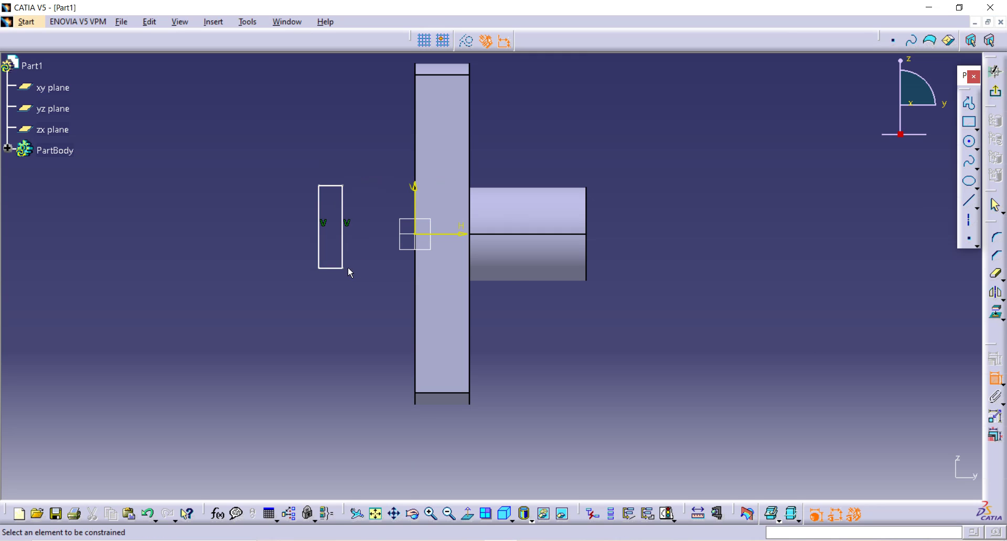
{"action": "left_click", "coordinate": [330, 268]}
{"action": "left_click", "coordinate": [273, 325]}
{"action": "double_click", "coordinate": [275, 327]}
{"action": "type", "text": "8"}
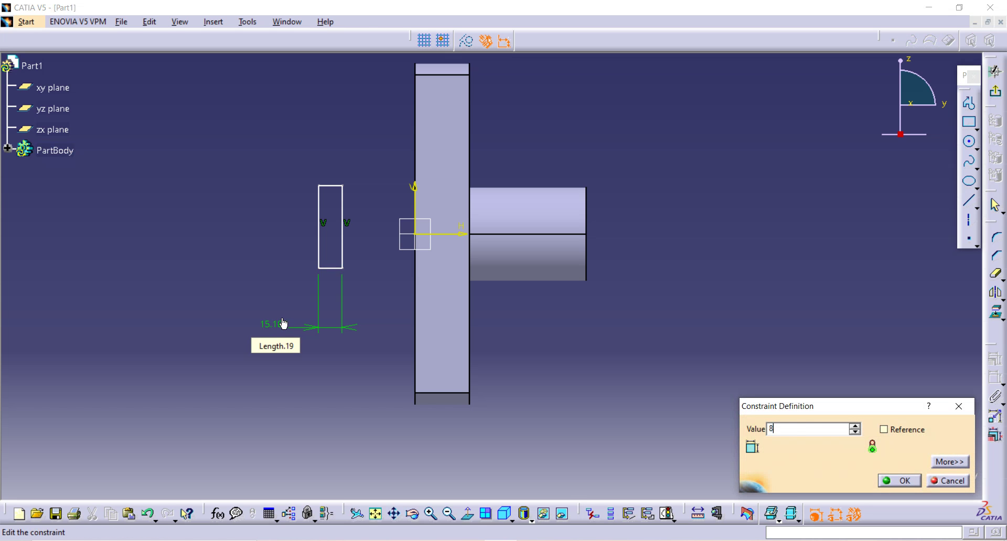
{"action": "left_click", "coordinate": [908, 484]}
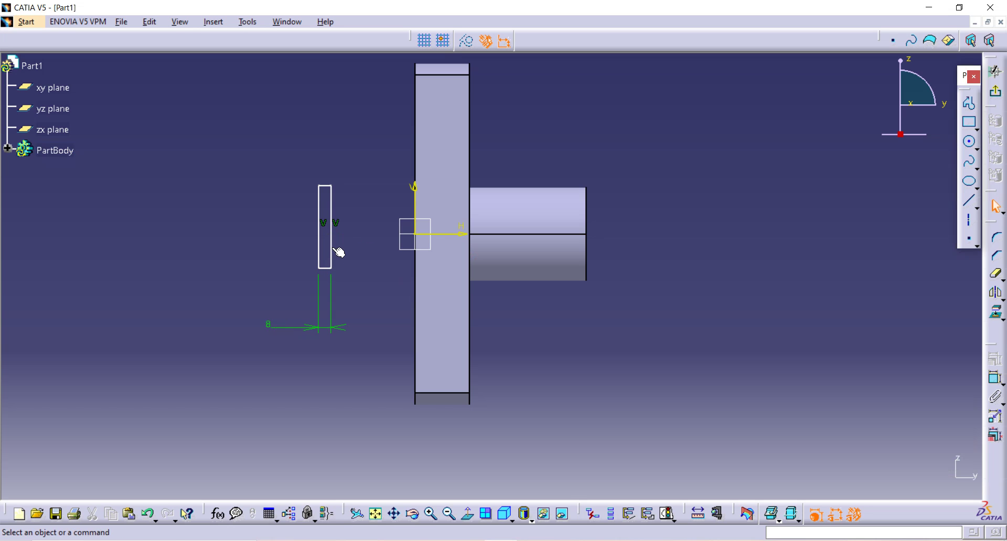
Step: Move the rectangle onto the plate and make its outer long edge coincident with the plate edge facing away from the rod
{"action": "mouse_move", "coordinate": [332, 252]}
{"action": "left_mouse_down"}
{"action": "mouse_move", "coordinate": [441, 249]}
{"action": "mouse_move", "coordinate": [440, 225]}
{"action": "left_mouse_up"}
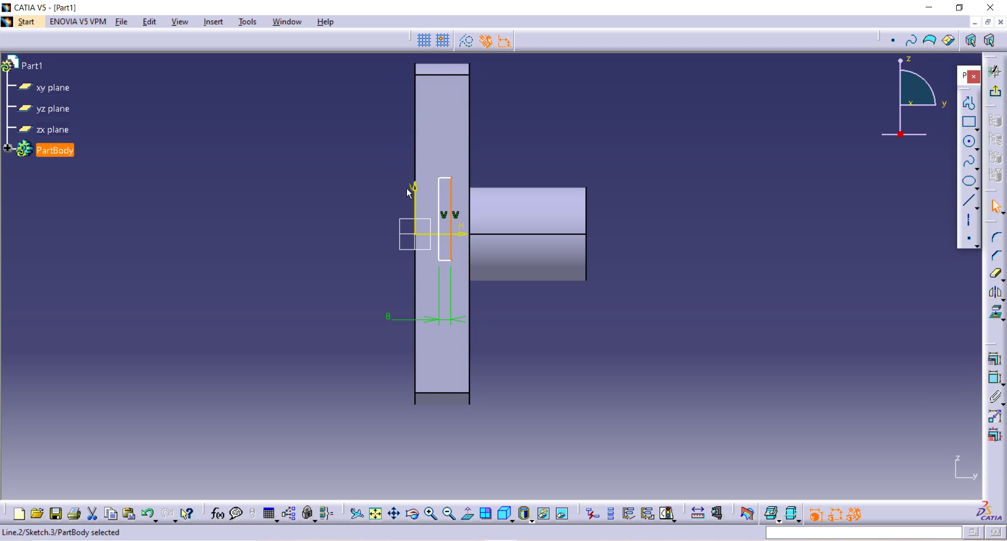
{"action": "left_click", "coordinate": [442, 202]}
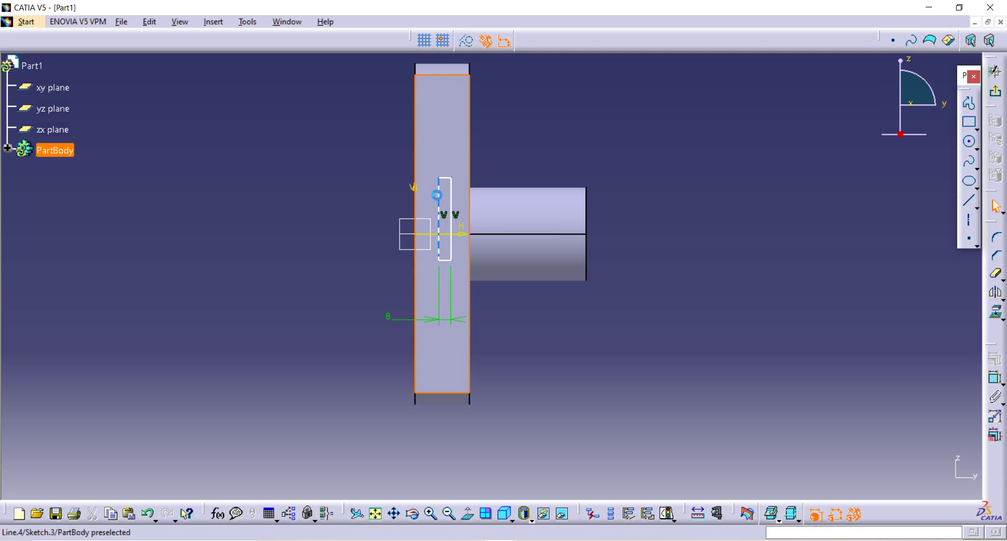
{"action": "left_click", "coordinate": [446, 199]}
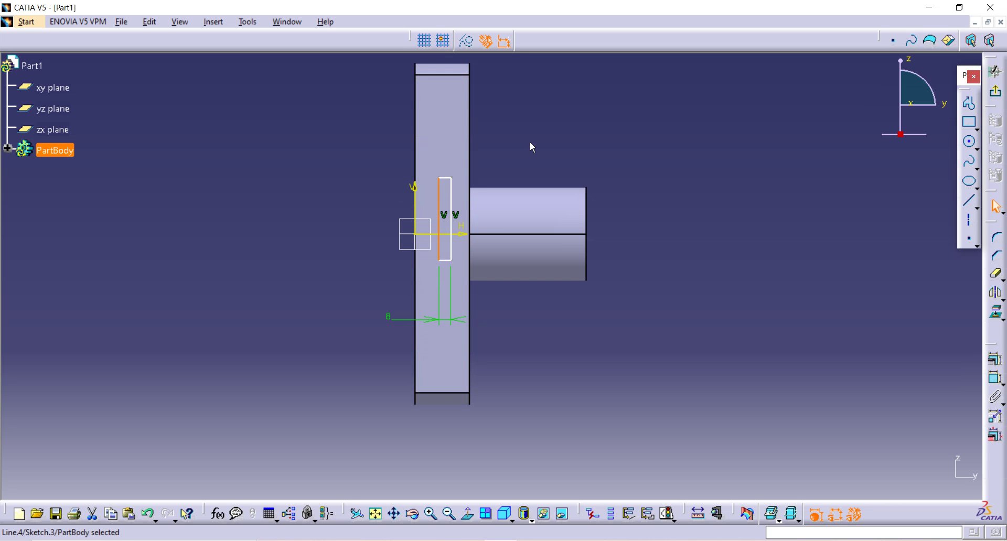
{"action": "left_click", "coordinate": [415, 158], "text": "ctrl"}
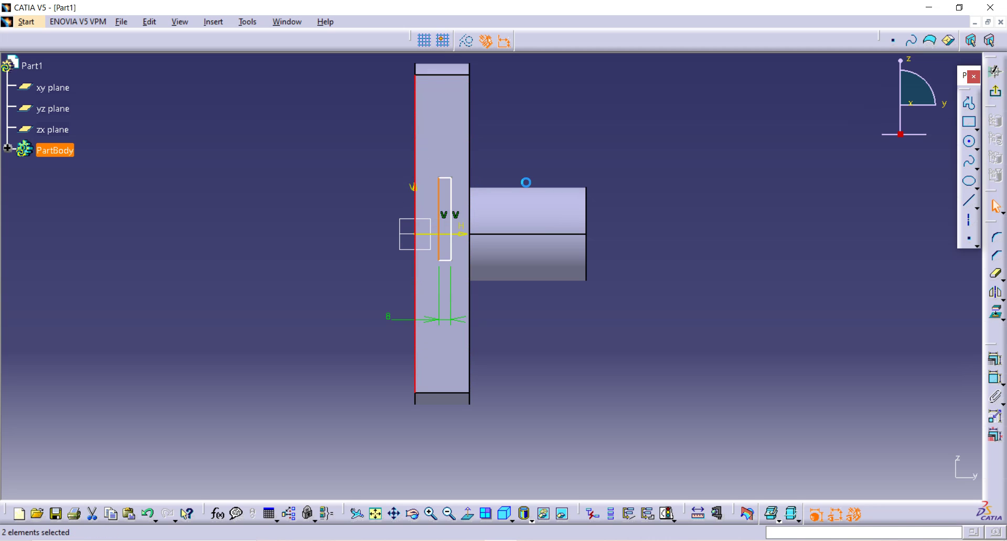
{"action": "left_click", "coordinate": [995, 361]}
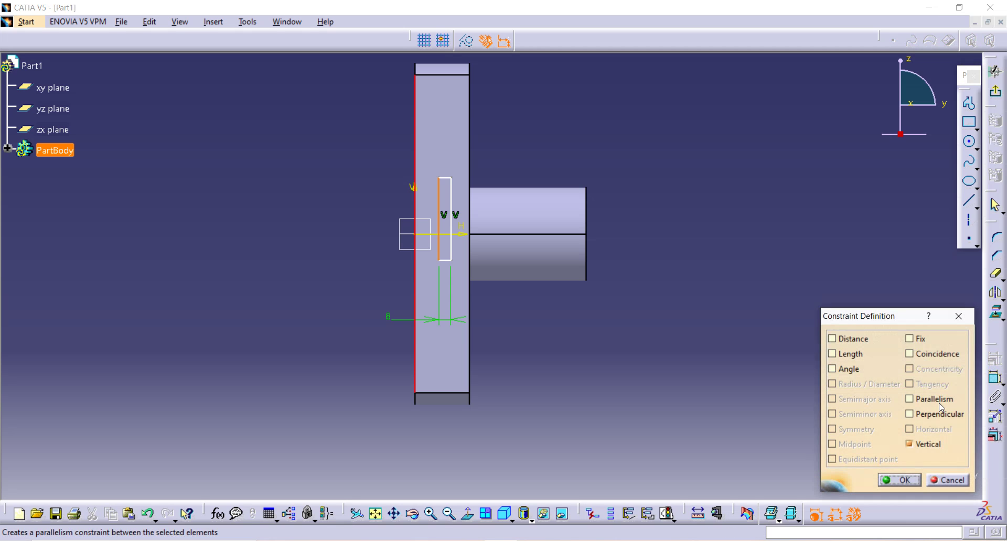
{"action": "left_click", "coordinate": [921, 358]}
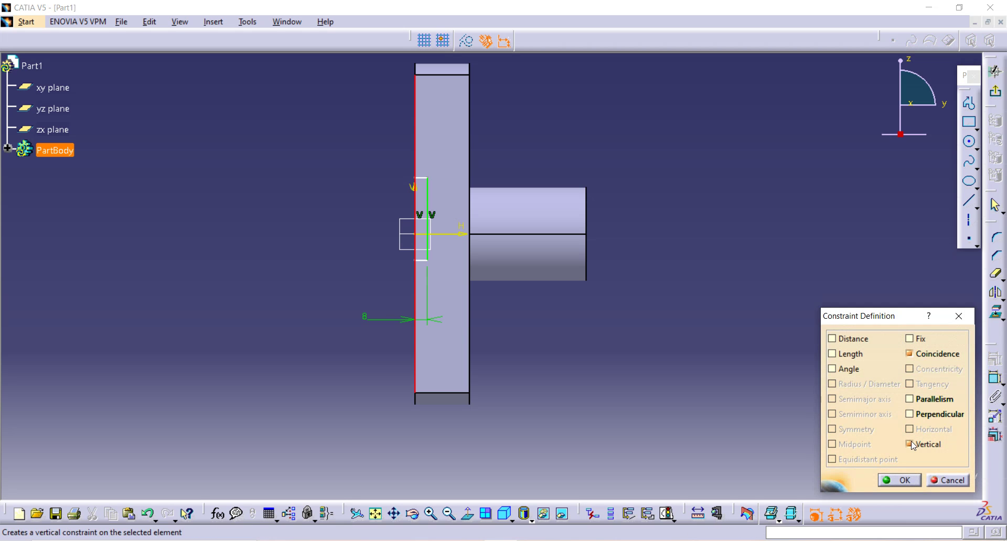
{"action": "left_click", "coordinate": [900, 480]}
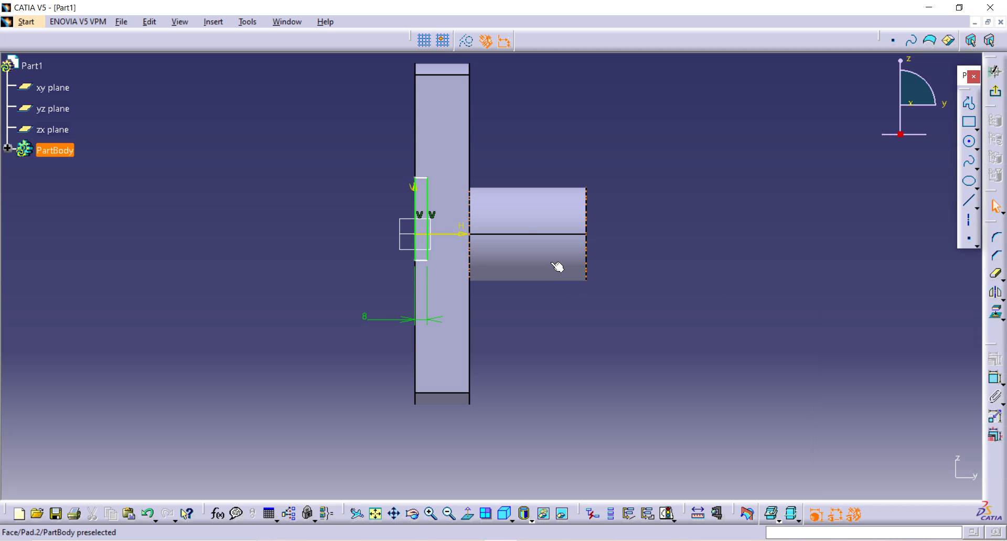
Step: Dimension the rectangle's long edge and set its height to 45 cm
{"action": "left_click", "coordinate": [993, 383]}
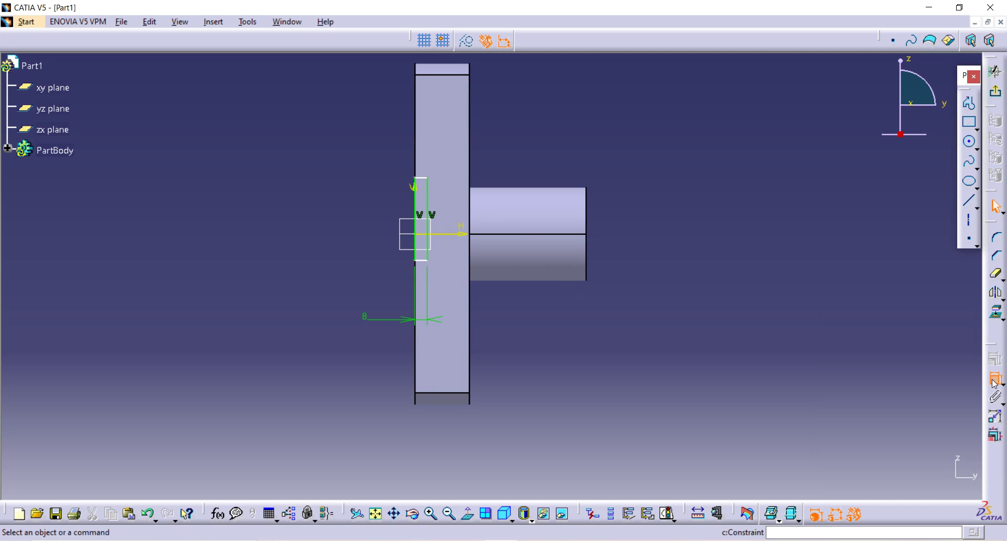
{"action": "left_click", "coordinate": [431, 207]}
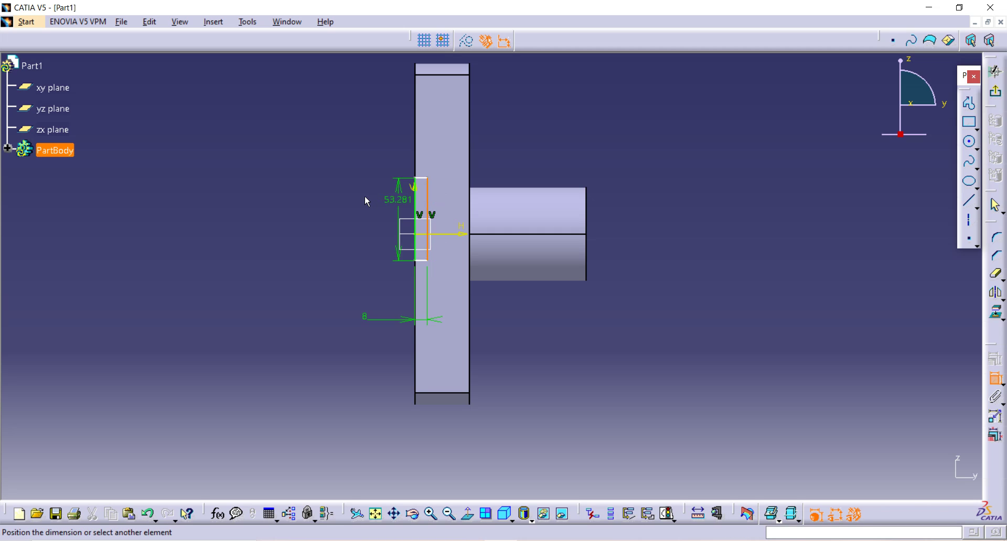
{"action": "left_click", "coordinate": [288, 117]}
{"action": "double_click", "coordinate": [288, 117]}
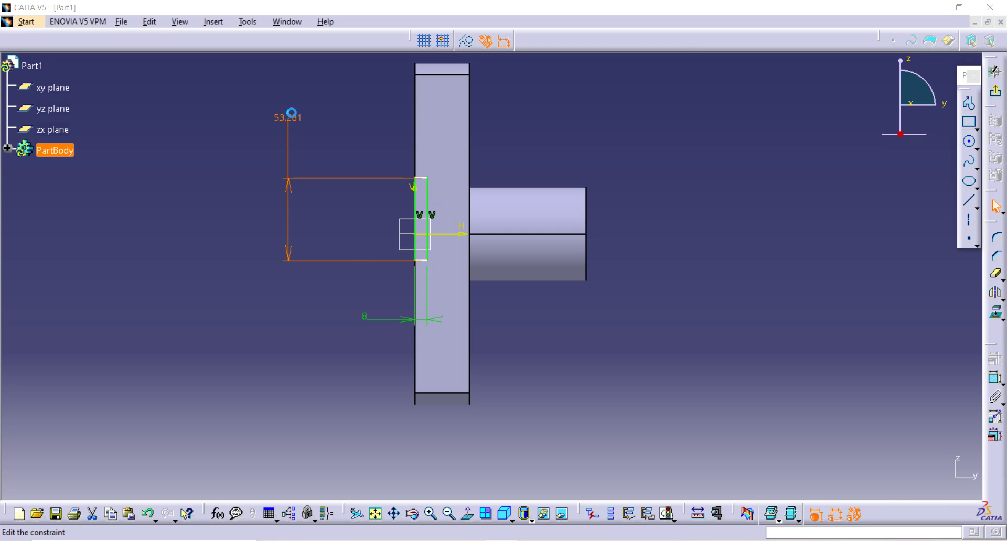
{"action": "type", "text": "45"}
{"action": "key", "text": "Return"}
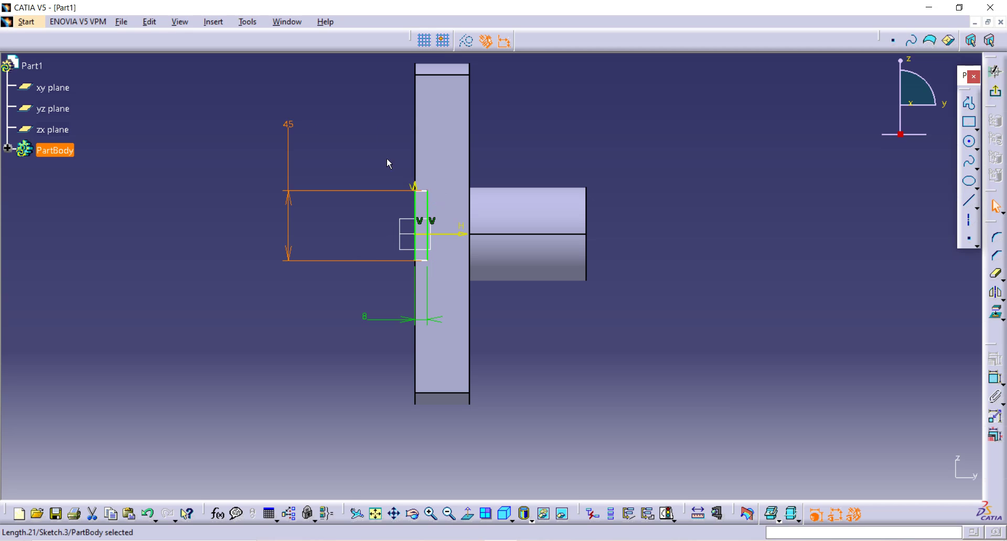
Step: Dimension the rectangle's lower edge from the horizontal axis and set the offset to 45/2 cm to centre the profile
{"action": "left_click", "coordinate": [452, 235]}
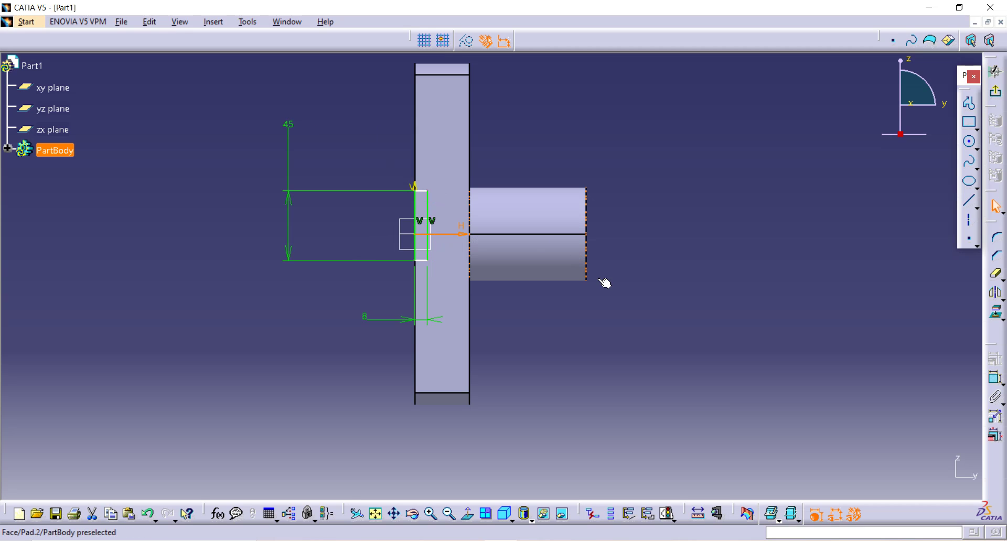
{"action": "left_click", "coordinate": [996, 379]}
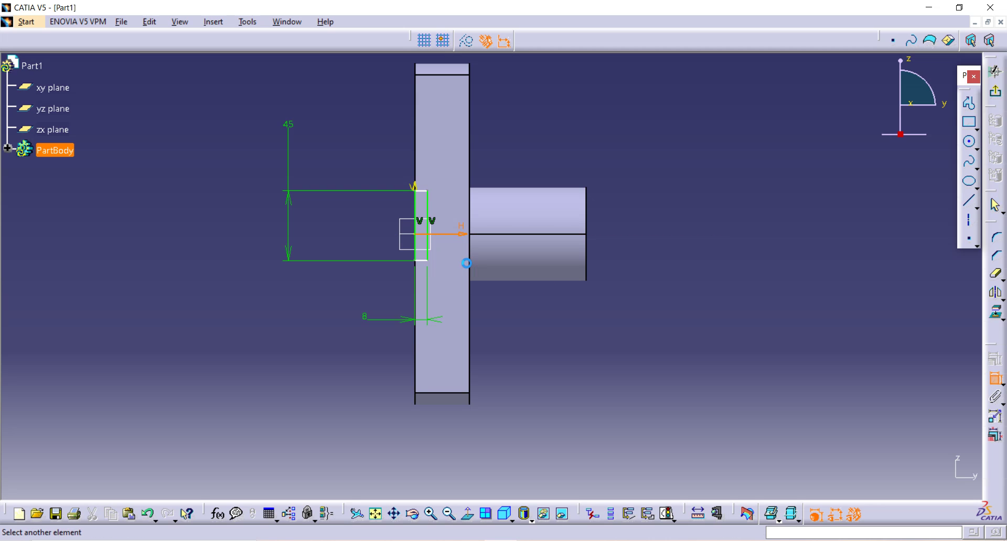
{"action": "left_click", "coordinate": [427, 266]}
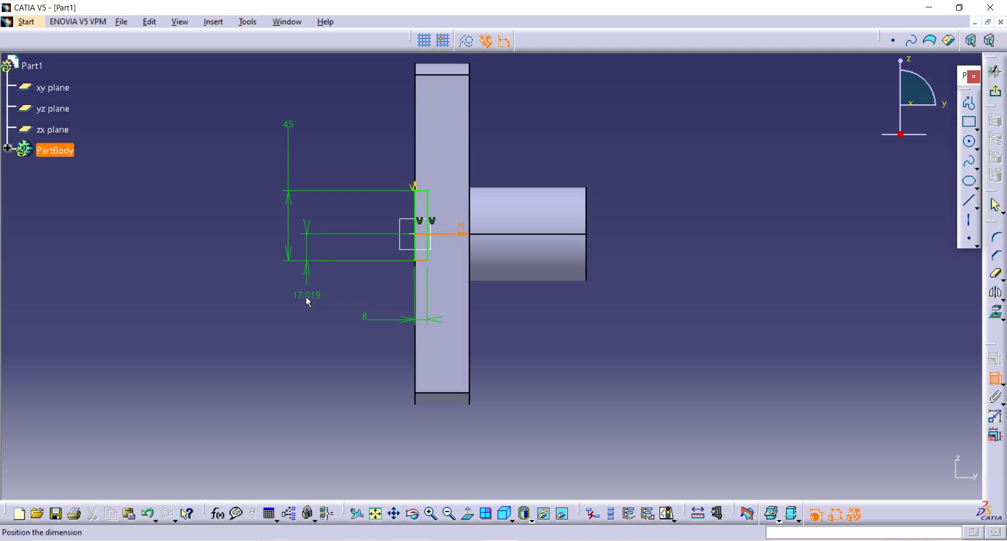
{"action": "left_click", "coordinate": [306, 297]}
{"action": "double_click", "coordinate": [310, 298]}
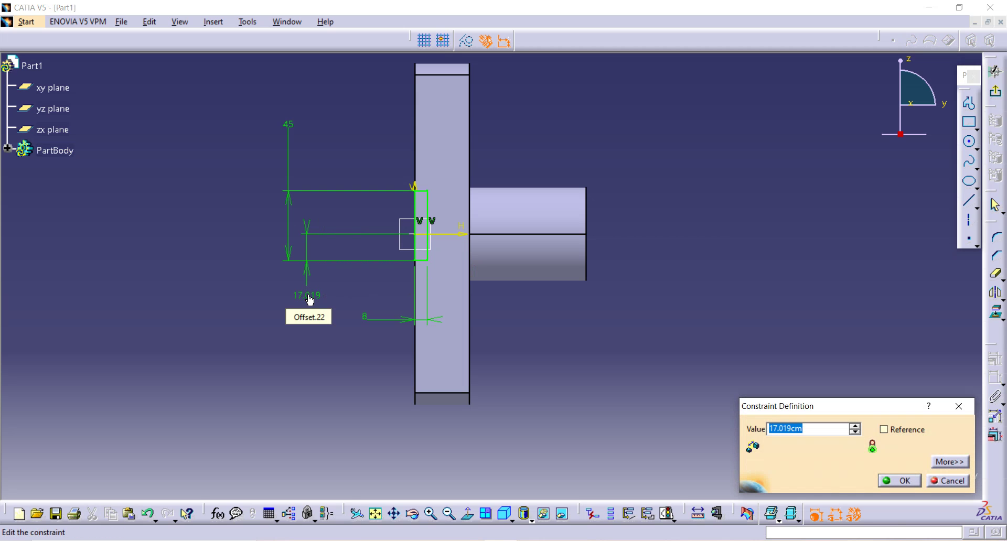
{"action": "type", "text": "45/2"}
{"action": "key", "text": "Return"}
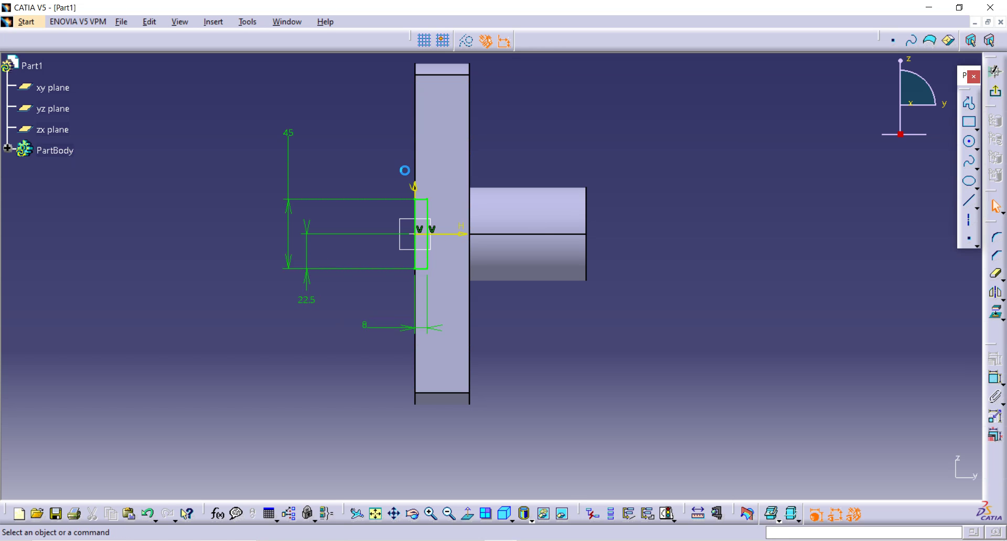
Step: Exit the sketch and cut the rectangle through the plate as a Pocket with its limit type set to Up to last
{"action": "left_click", "coordinate": [995, 93]}
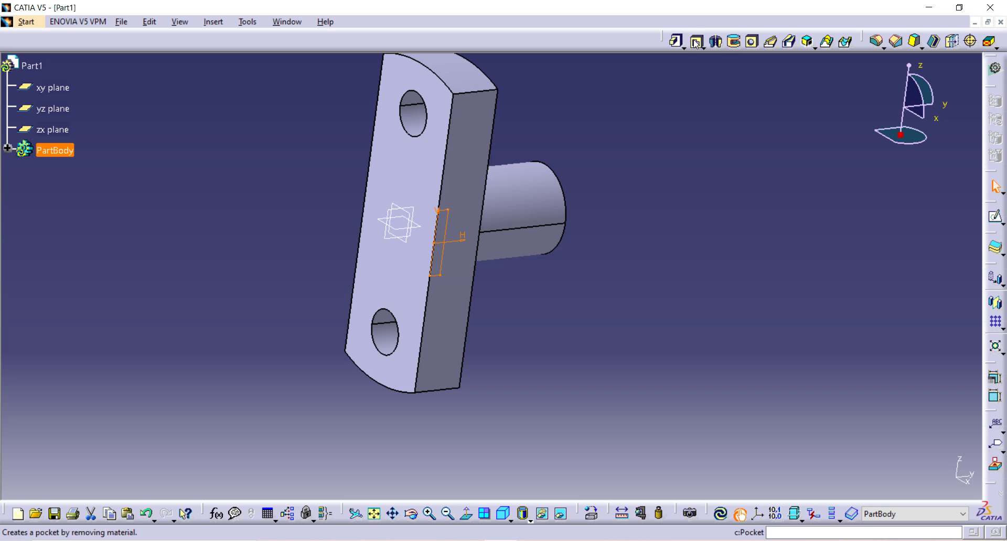
{"action": "left_click", "coordinate": [696, 43]}
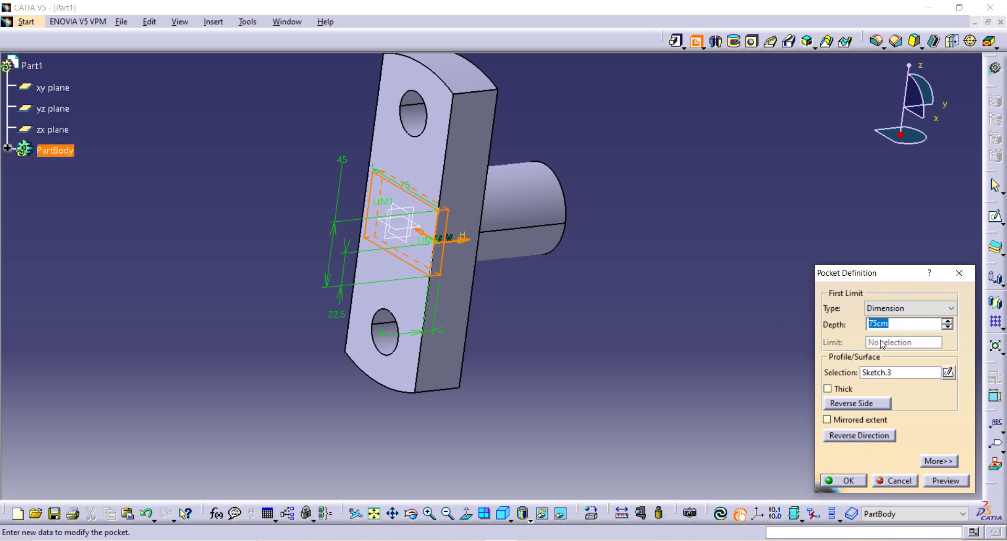
{"action": "type", "text": "0"}
{"action": "key", "text": "Return"}
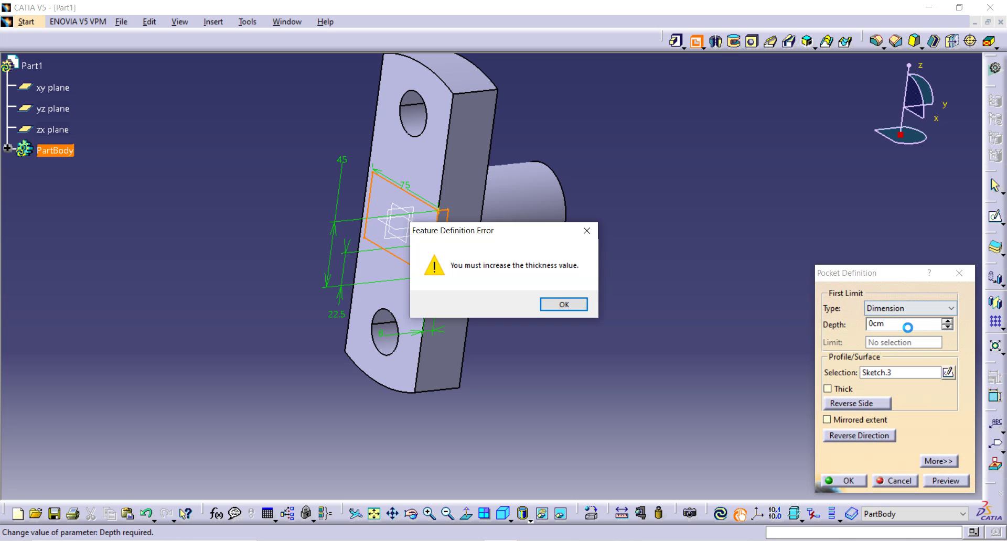
{"action": "left_click", "coordinate": [923, 308]}
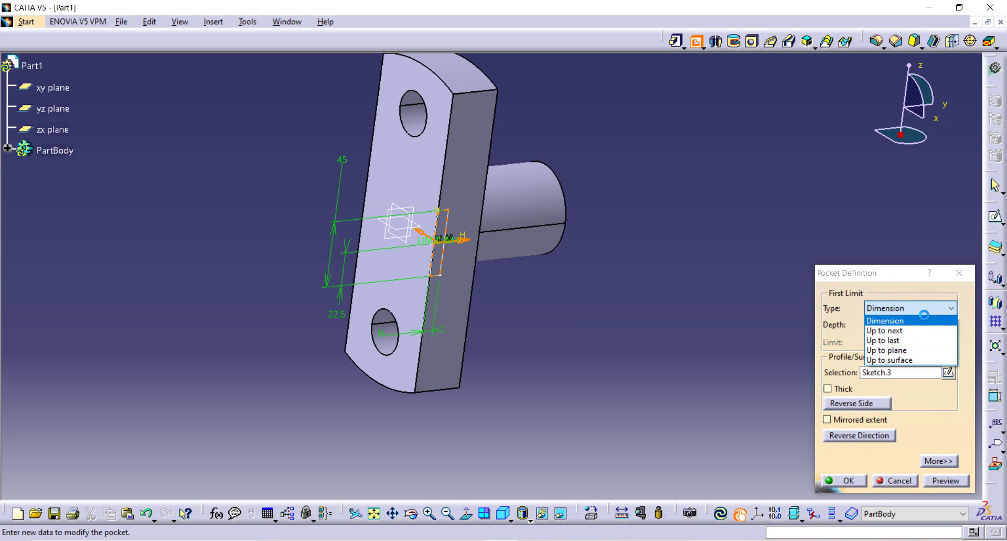
{"action": "left_click", "coordinate": [901, 341]}
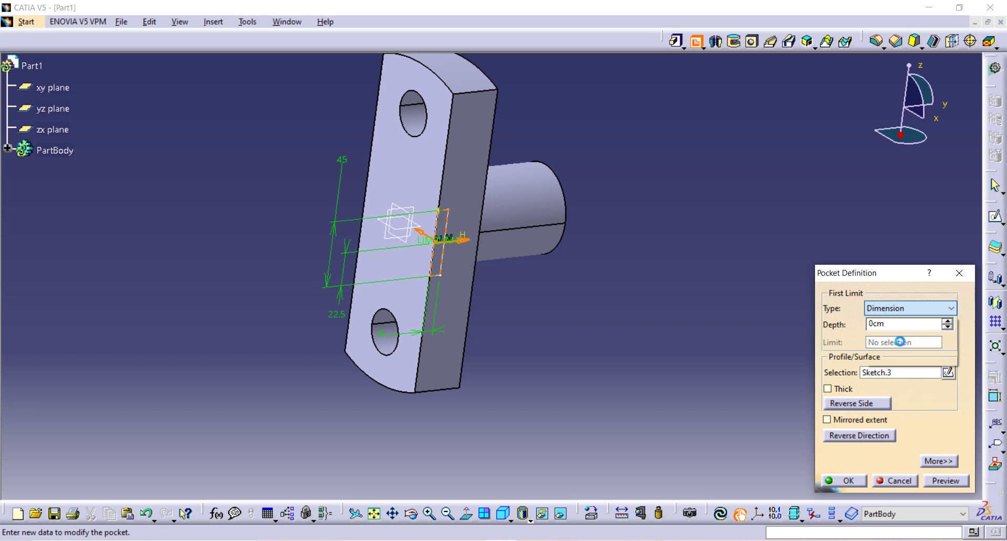
{"action": "left_click", "coordinate": [844, 479]}
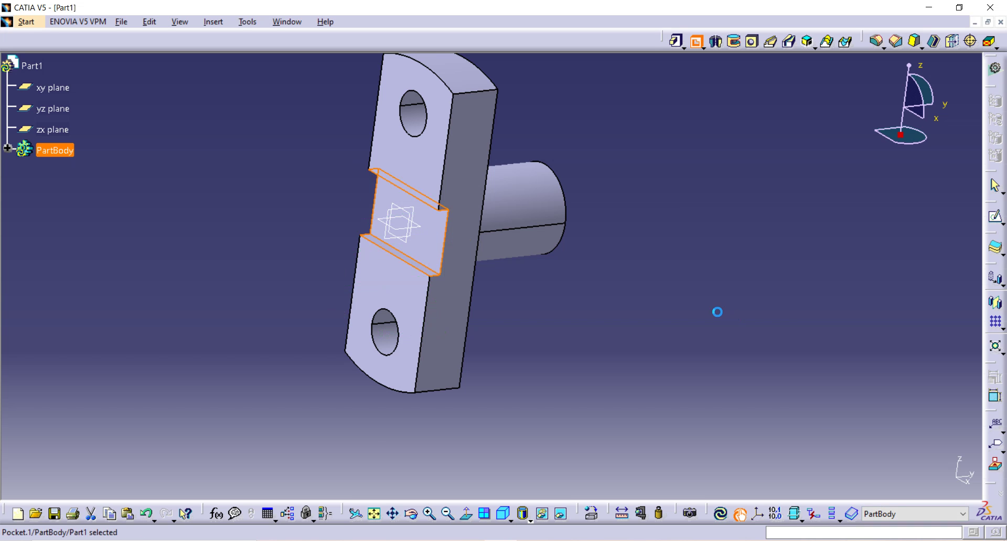